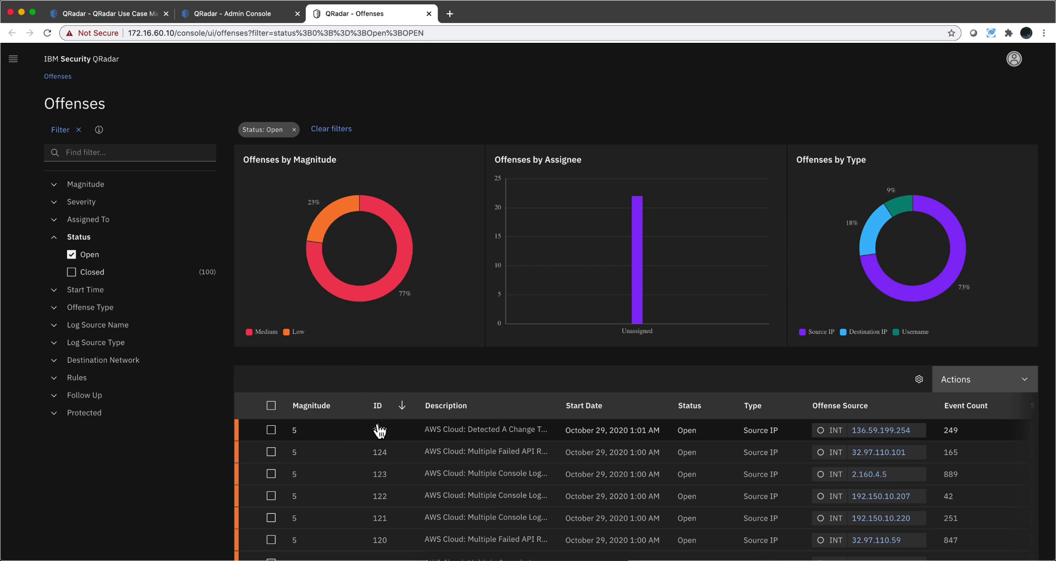
# Open offense 125 and view the details of its insight about an EC2 instance created in a non-standard VPC or without VPC
pyautogui.click(336, 440)
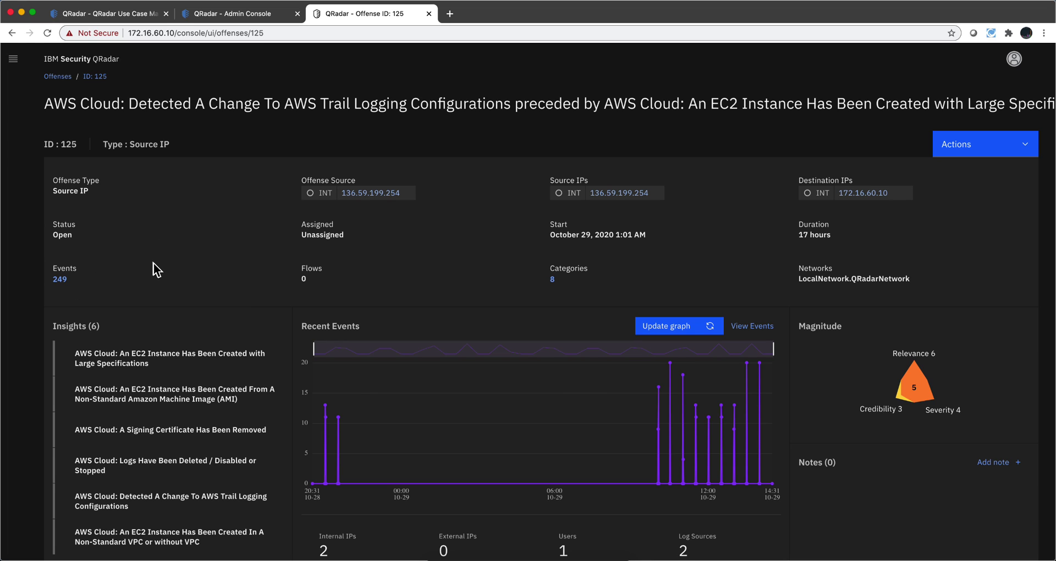
pyautogui.scroll(-1, 138, 328)
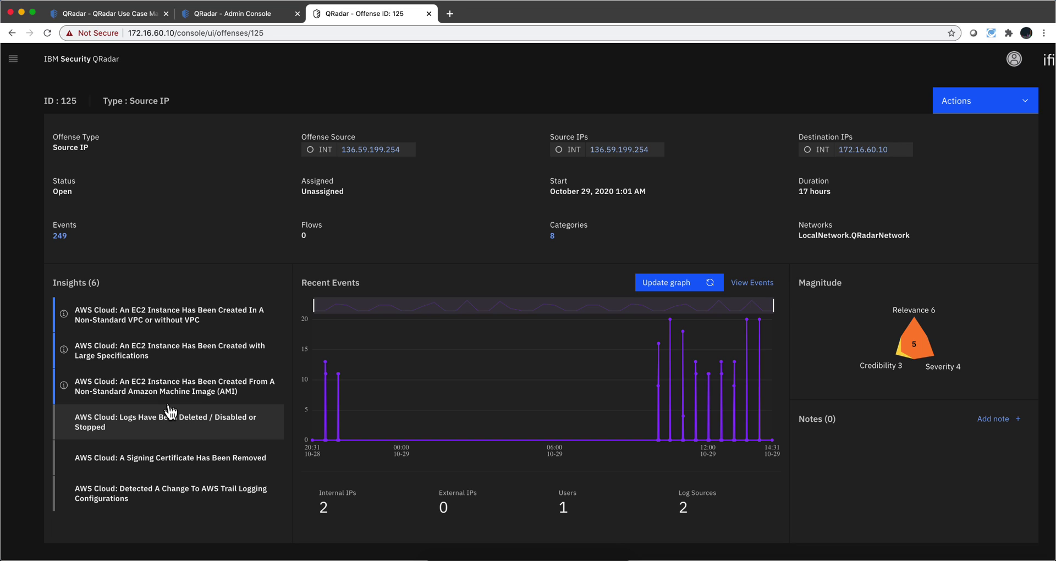
pyautogui.click(165, 320)
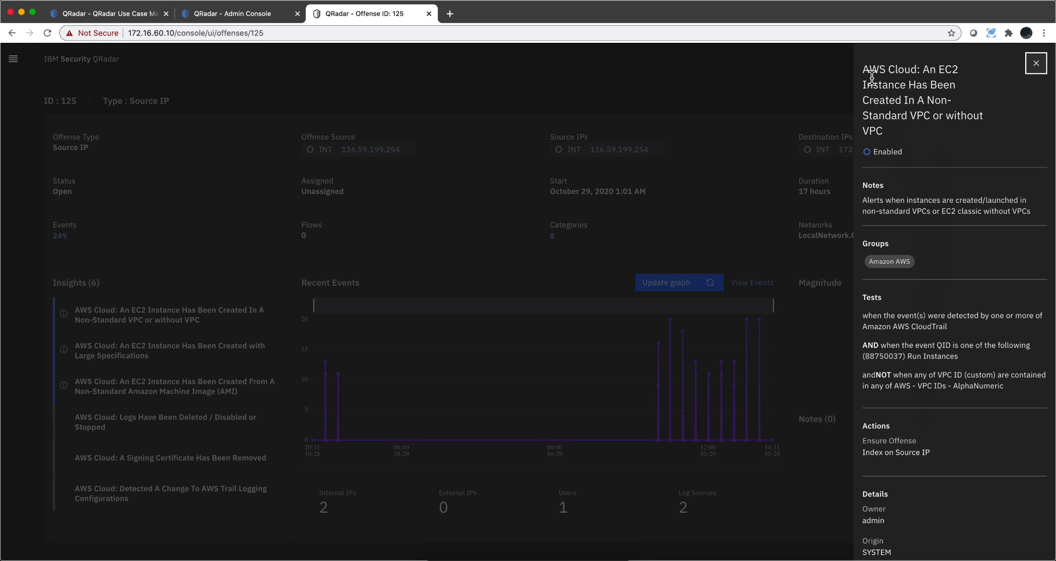
# Copy the rule name up to "Non-Standard VPC" and filter the Use Case Explorer rules by it
pyautogui.moveTo(862, 65); pyautogui.dragTo(928, 115)
pyautogui.press('super+c')
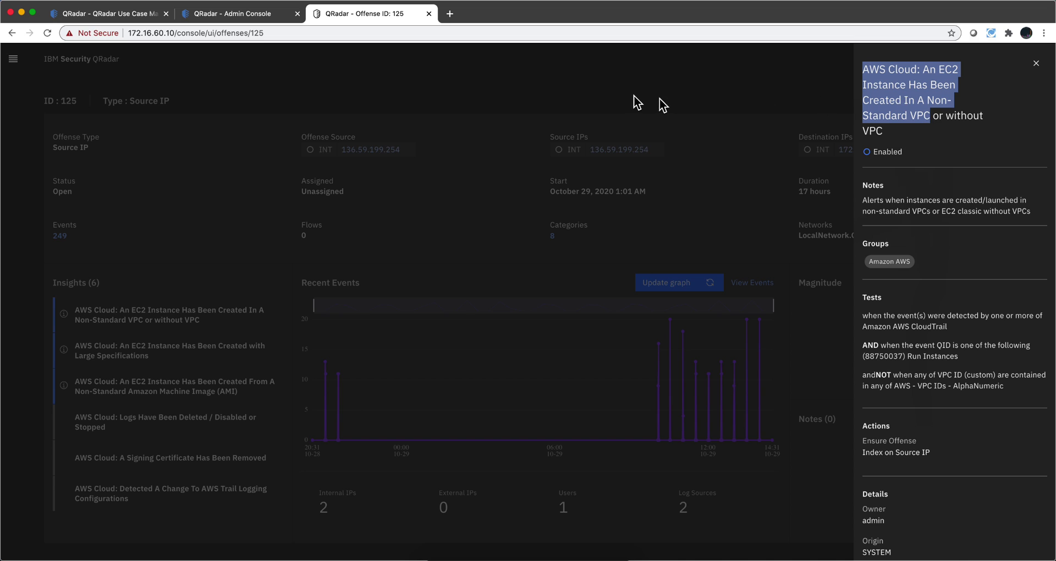
pyautogui.click(127, 13)
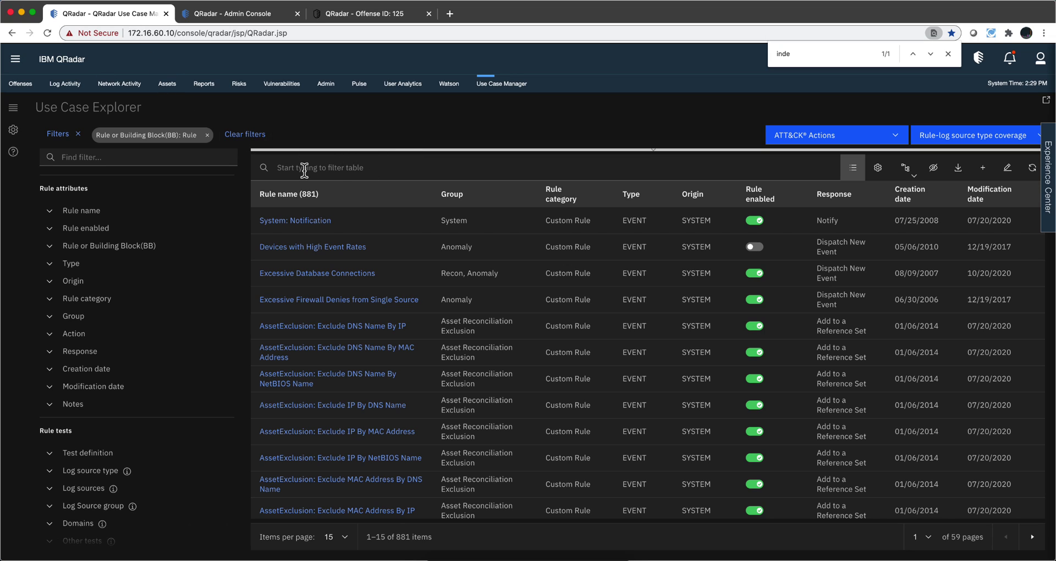
pyautogui.click(103, 156)
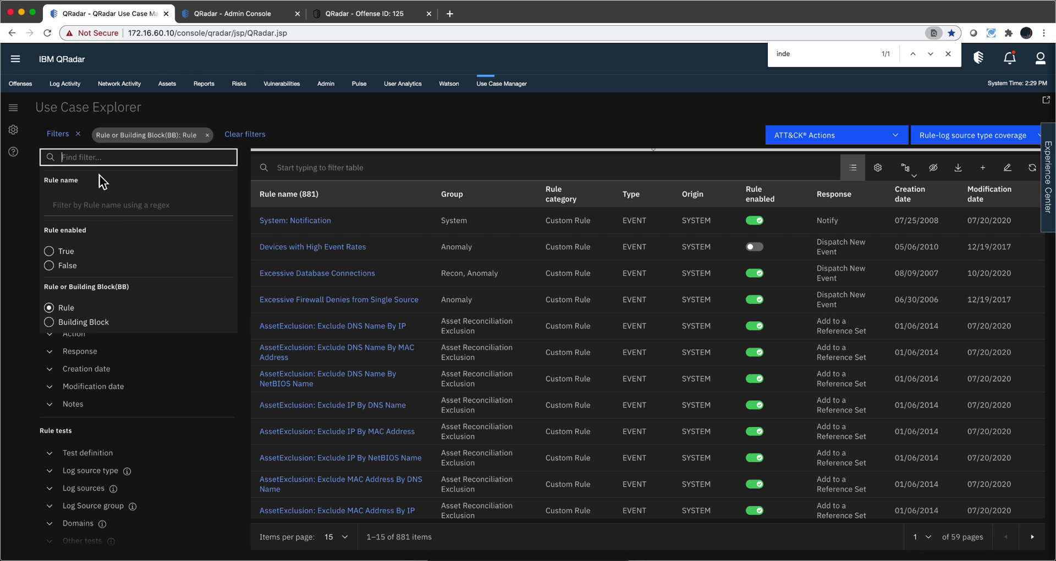
pyautogui.click(87, 205)
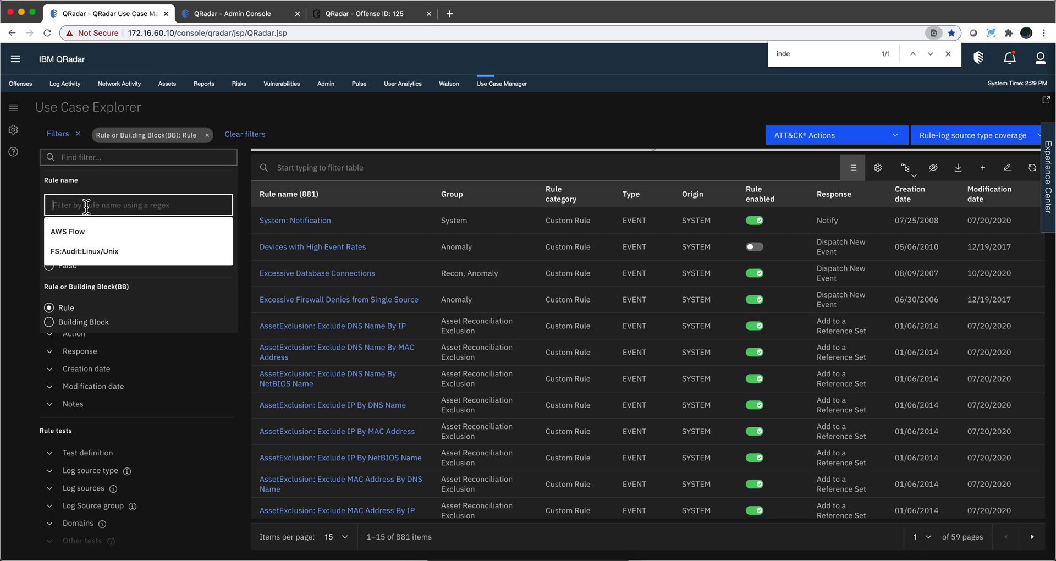
pyautogui.press('super+v')
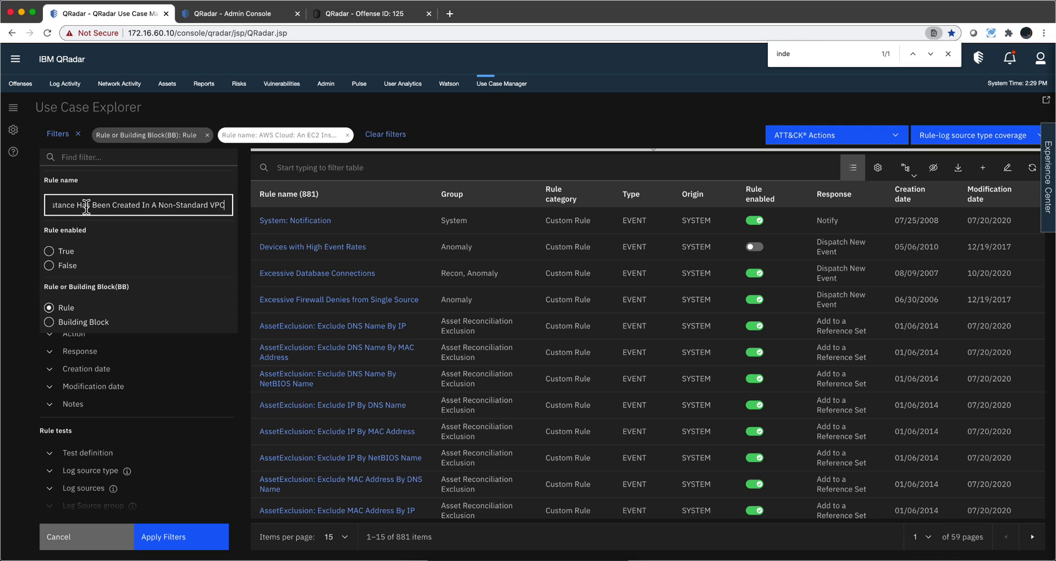
pyautogui.click(189, 548)
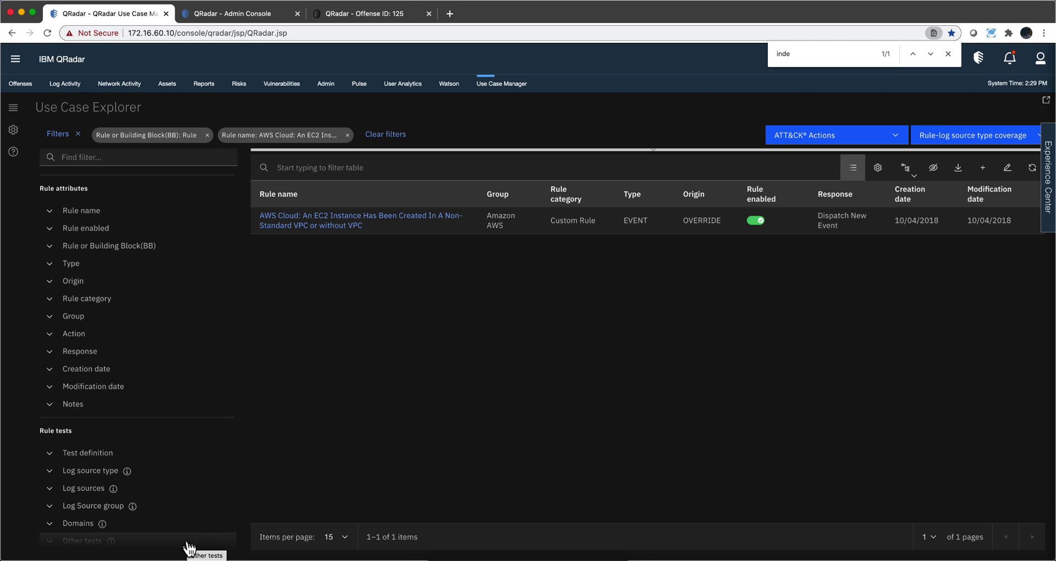
# Open the filtered rule's investigation and show custom properties and log source types alongside reference sets in its dependency graph
pyautogui.click(324, 231)
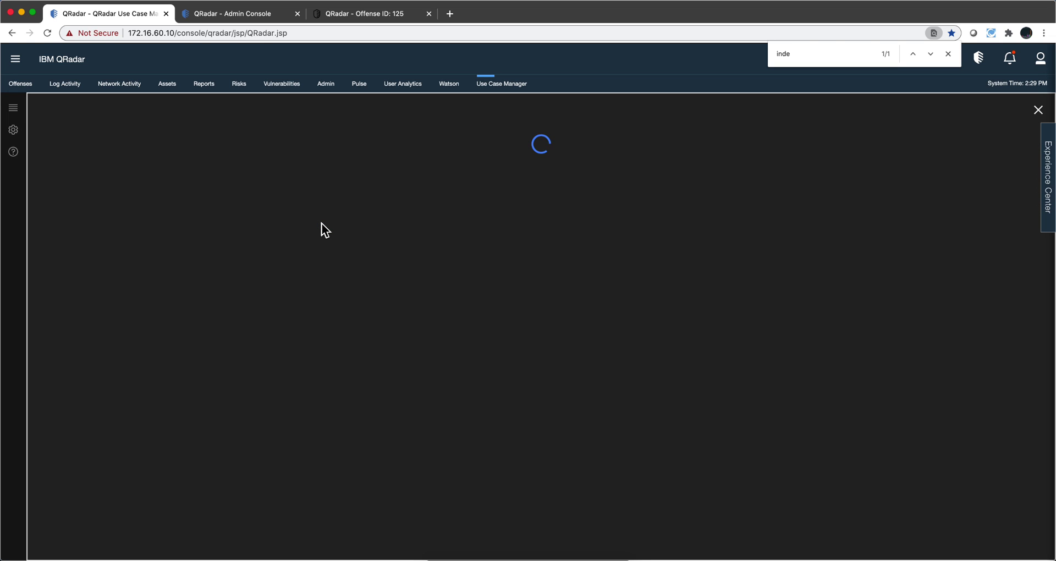
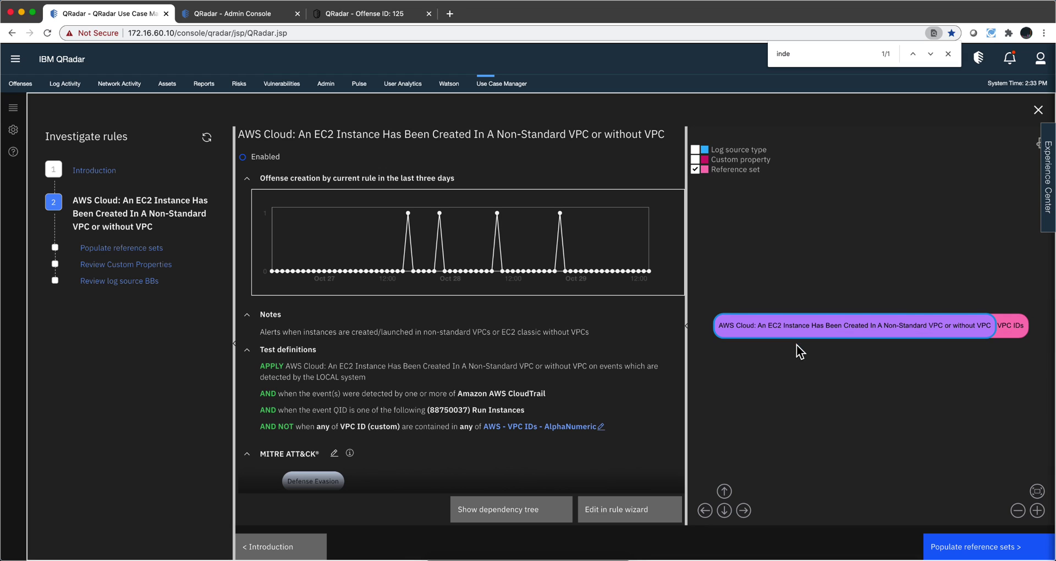
pyautogui.click(695, 160)
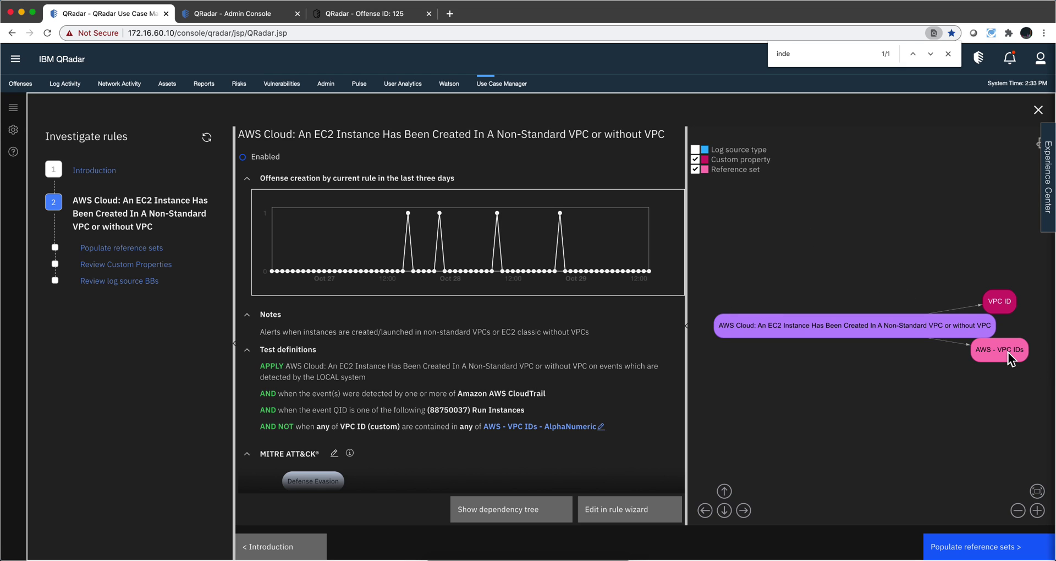
pyautogui.click(695, 169)
pyautogui.click(695, 169)
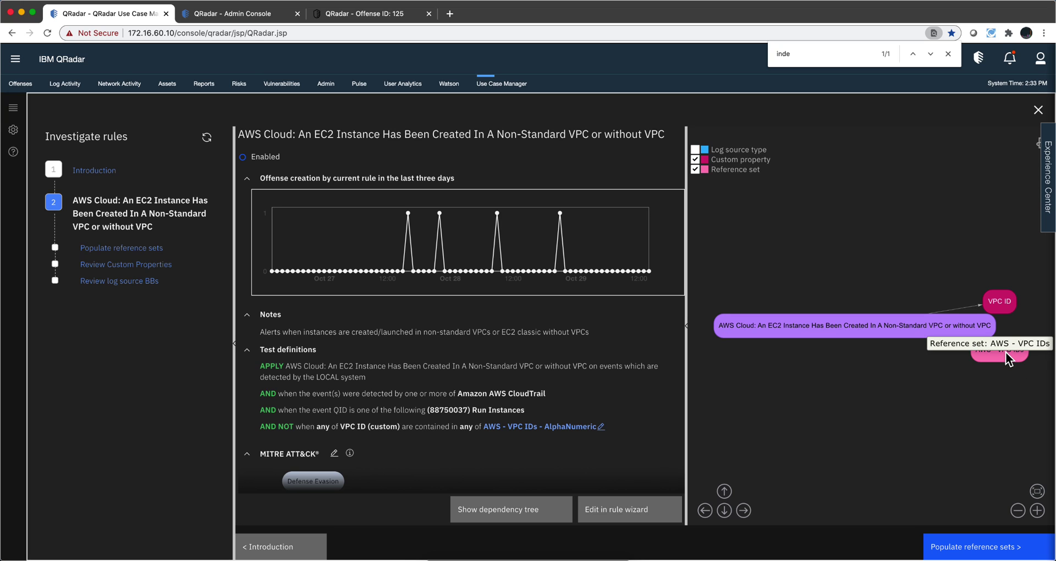
pyautogui.click(696, 152)
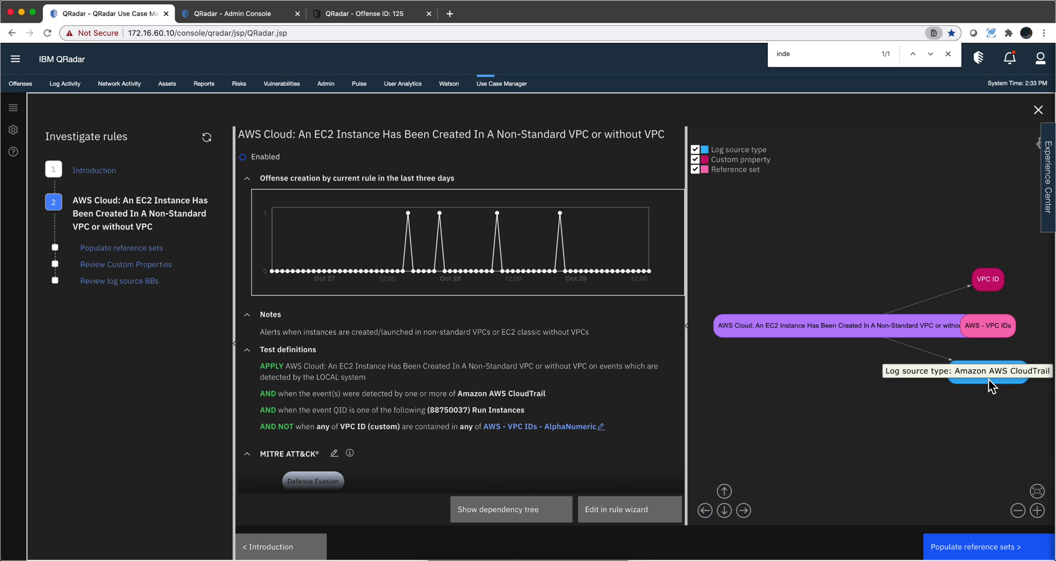
# Open the rule in the rule wizard and review its rule action and rule response settings
pyautogui.click(623, 515)
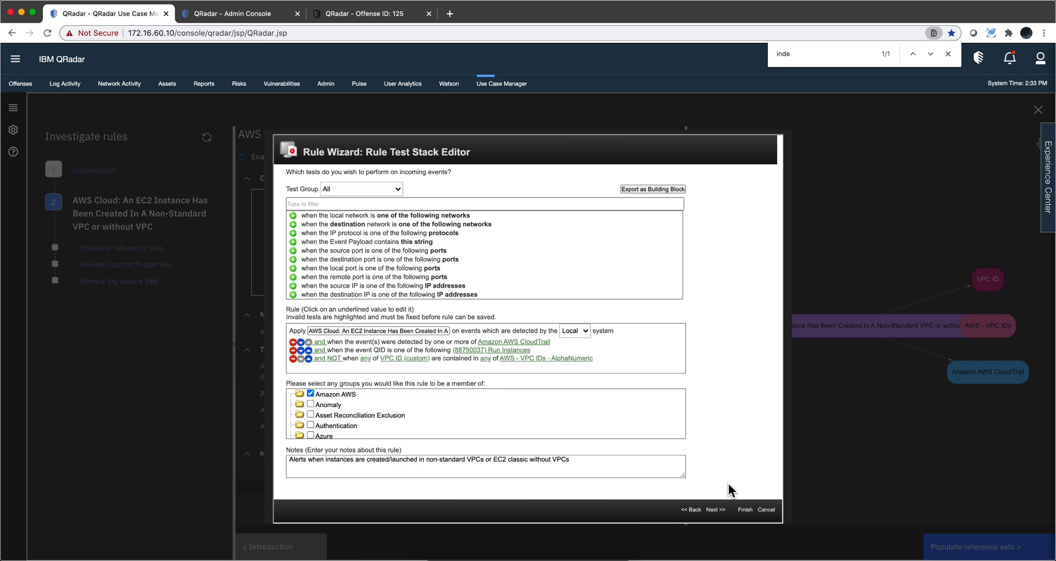
pyautogui.click(715, 510)
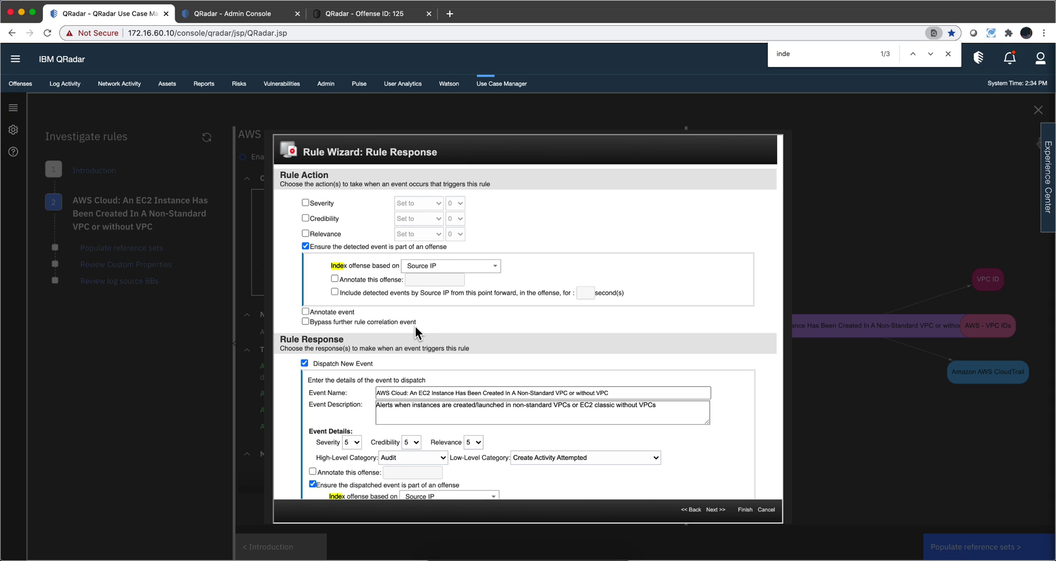
pyautogui.scroll(-4, 368, 357)
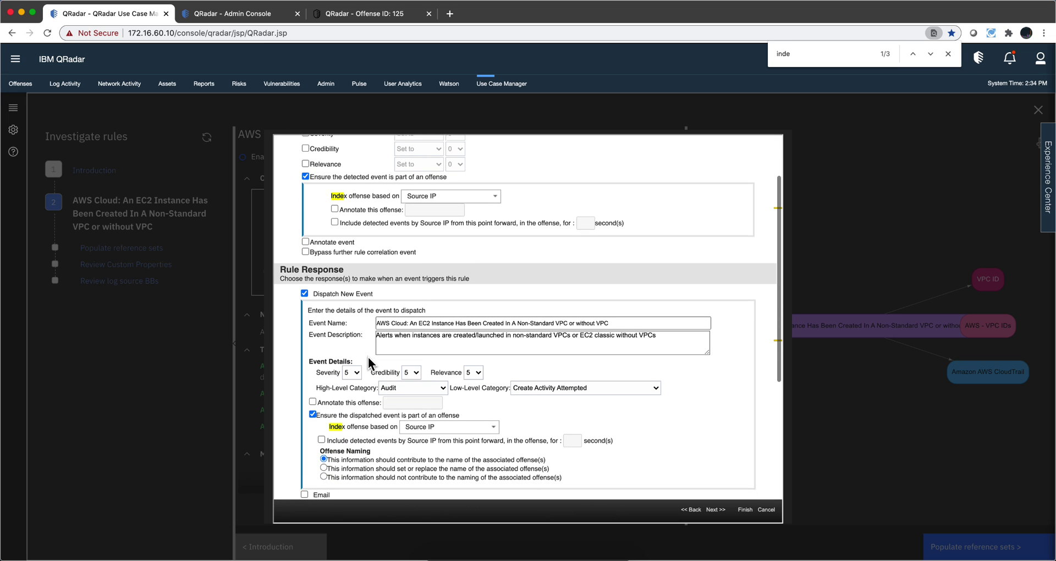
pyautogui.scroll(4, 368, 357)
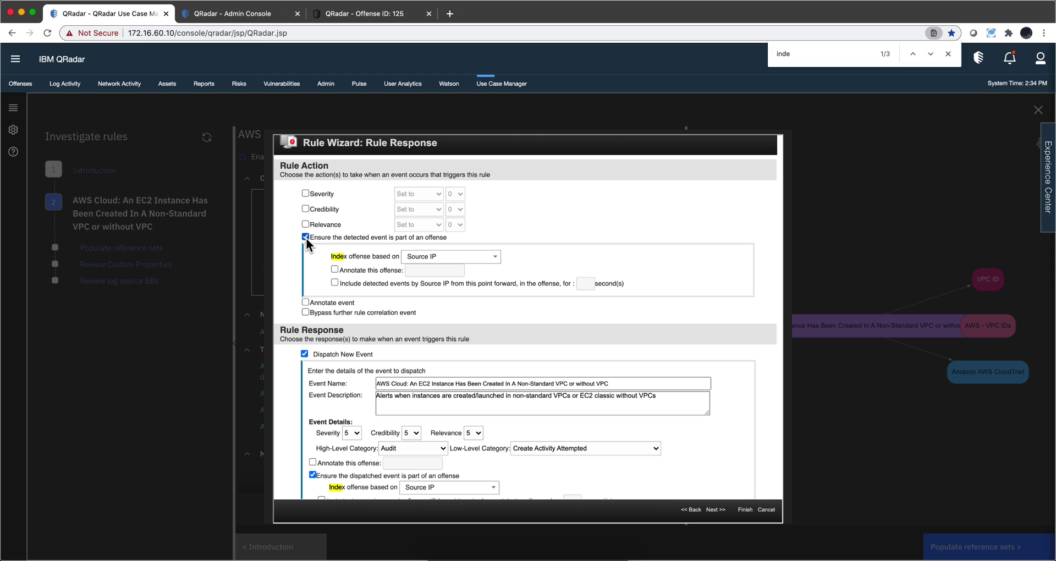
# Try disabling "Ensure the detected event is part of an offense", re-enable it, and leave the wizard without saving
pyautogui.click(306, 237)
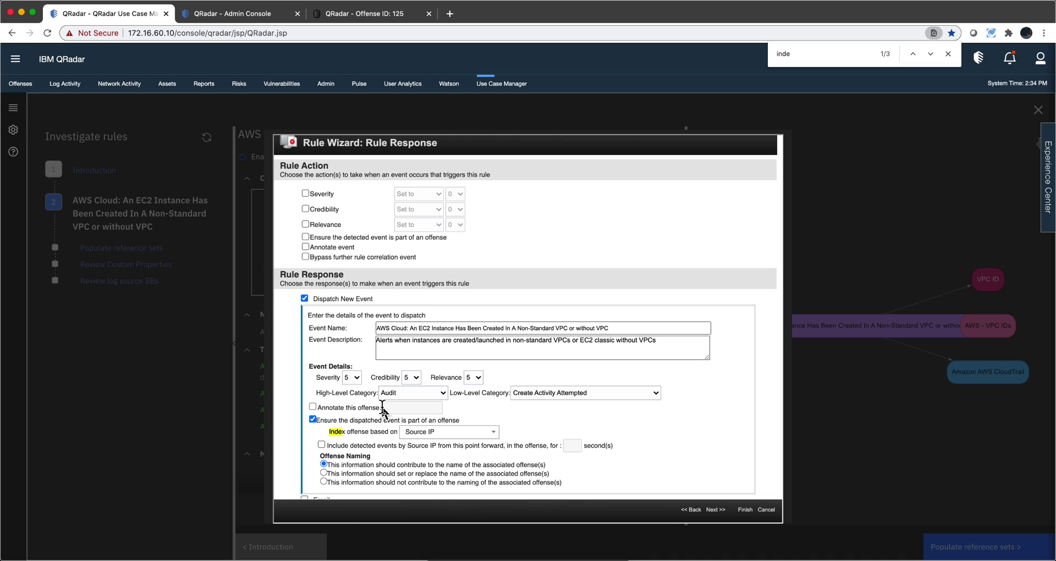
pyautogui.scroll(-5, 358, 444)
pyautogui.scroll(5, 357, 447)
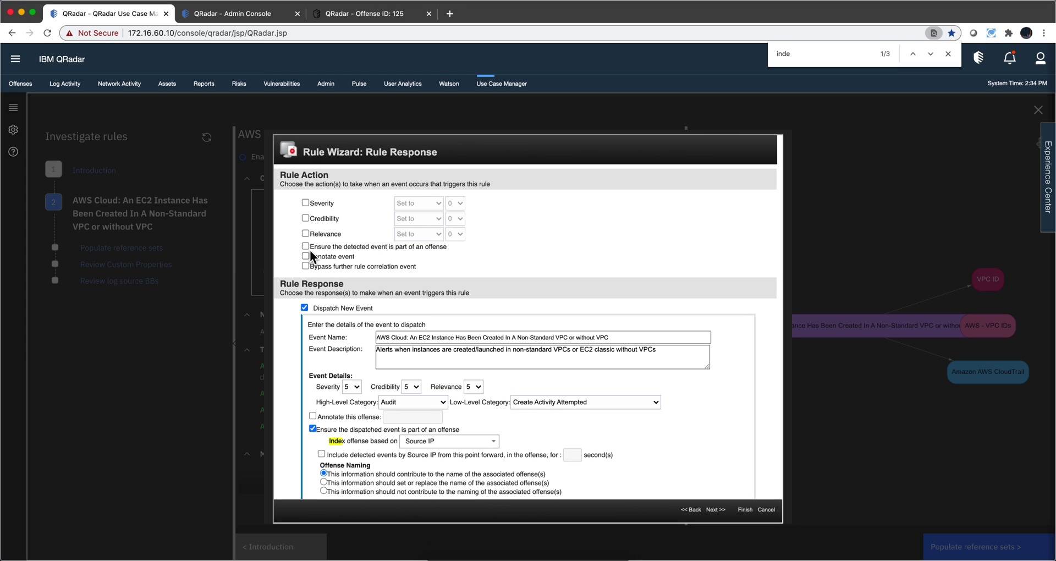
pyautogui.click(305, 245)
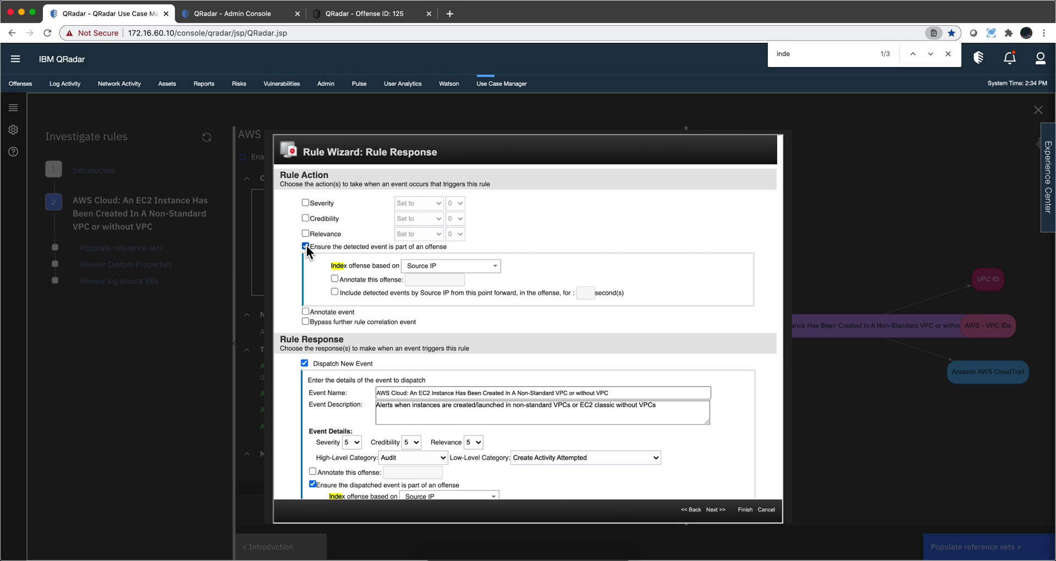
pyautogui.click(766, 510)
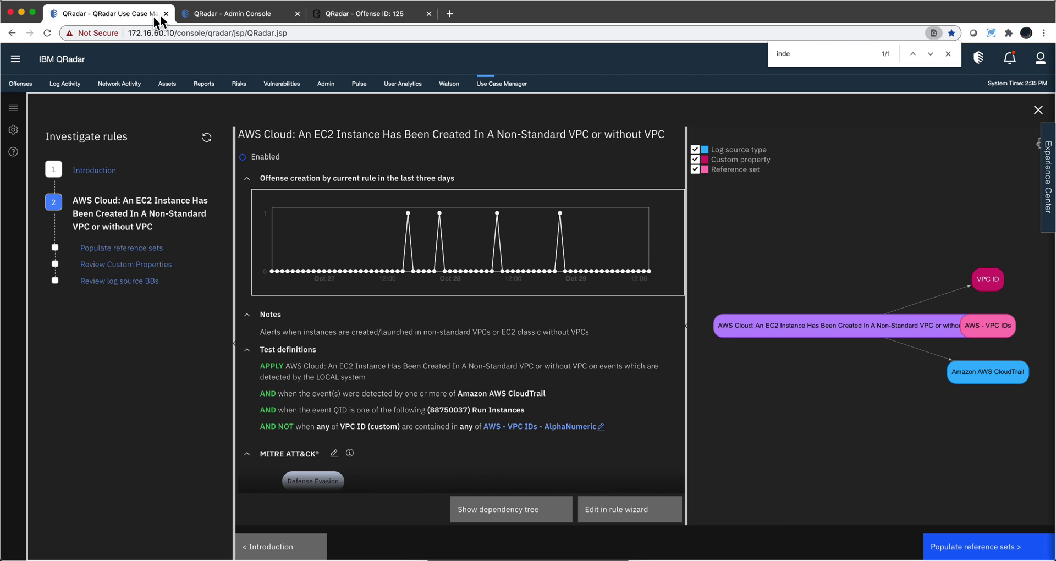
# Return to offense 125, close the rule details, and view the list of events behind the offense
pyautogui.click(378, 15)
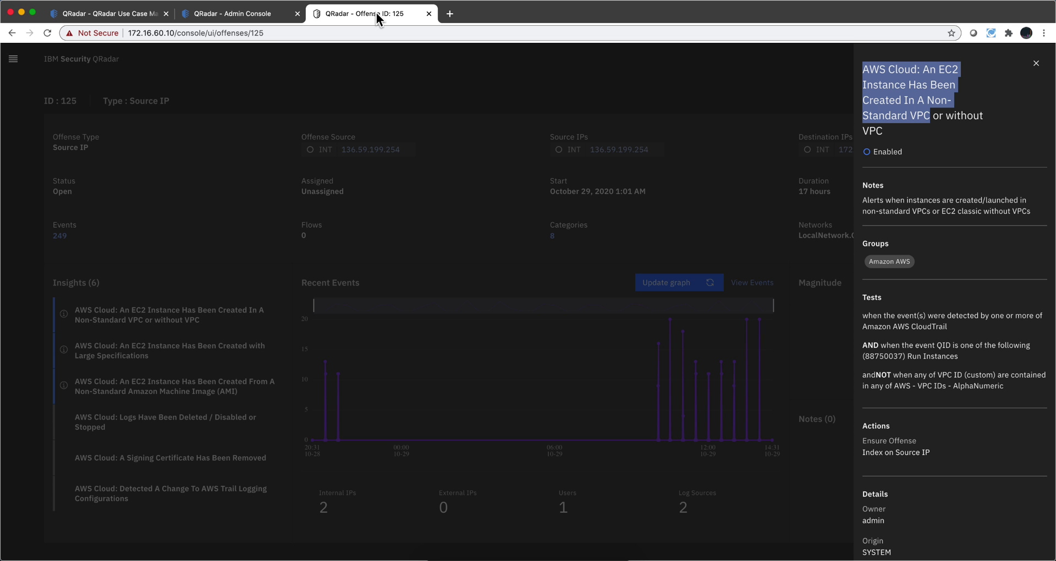
pyautogui.click(1037, 70)
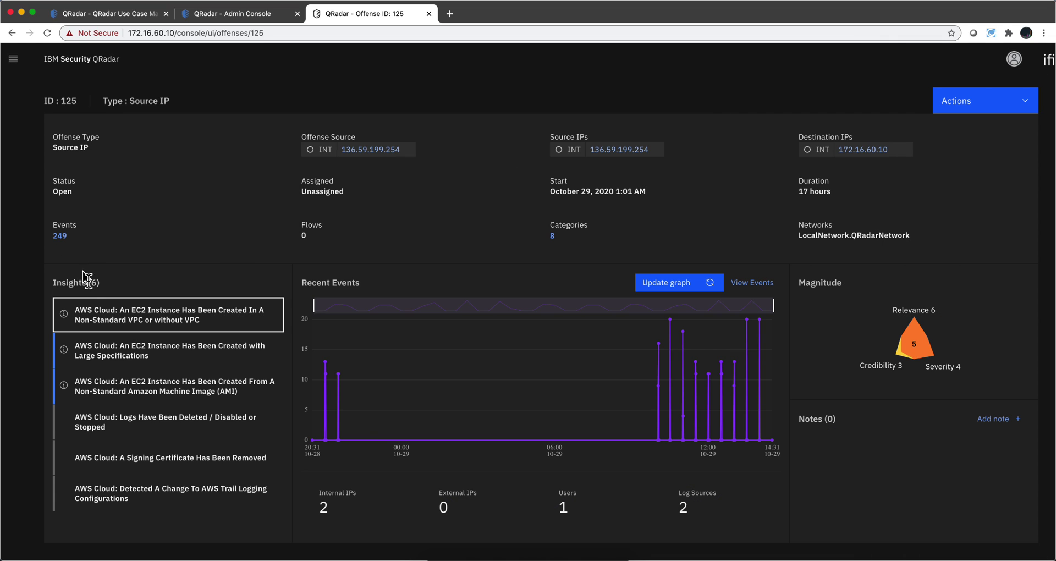
pyautogui.click(62, 237)
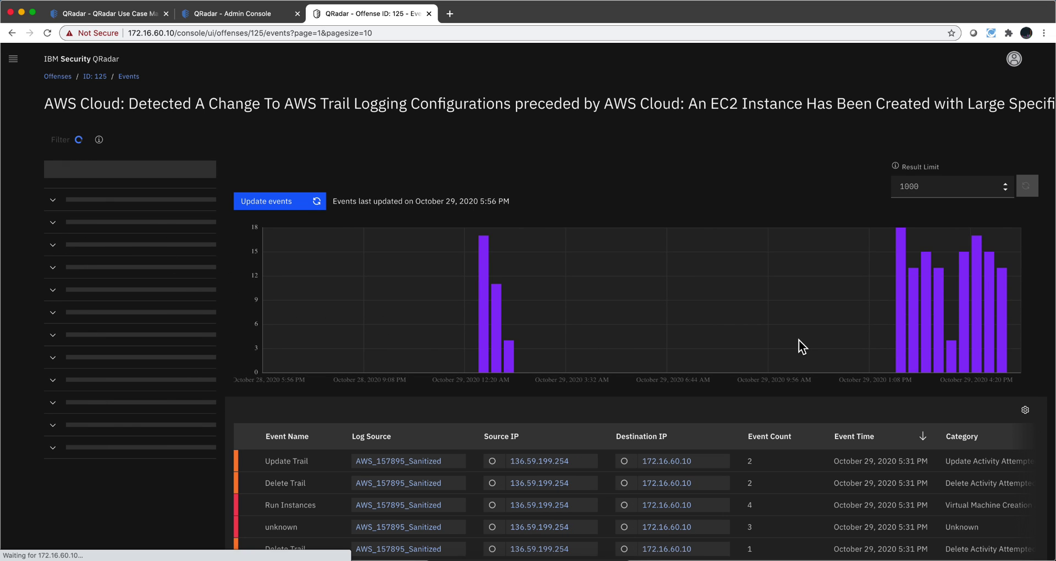
pyautogui.scroll(-3, 426, 417)
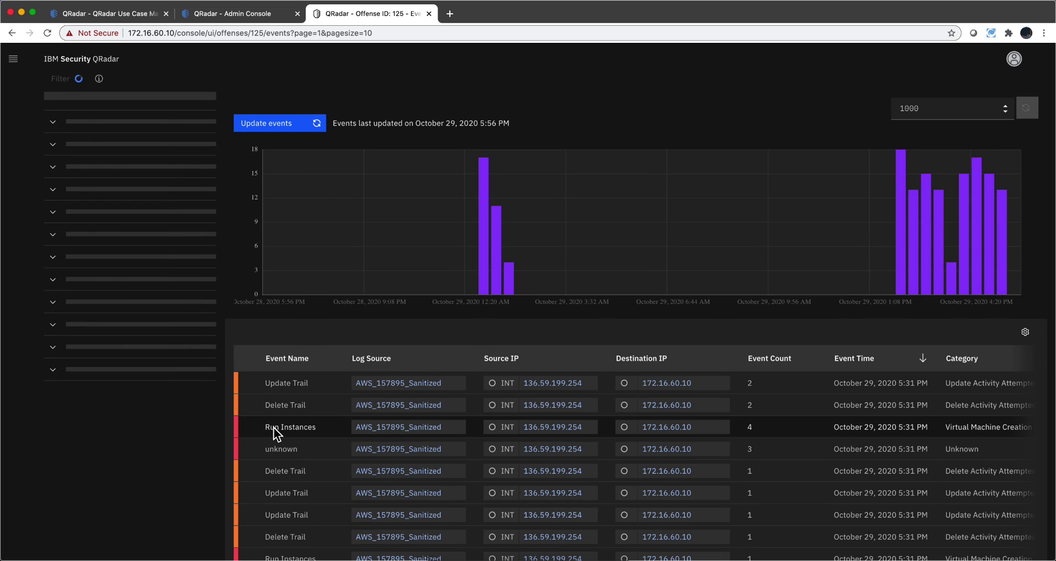
# Open the high-magnitude Run Instances event and examine its custom properties, payload and matched custom rules
pyautogui.click(272, 427)
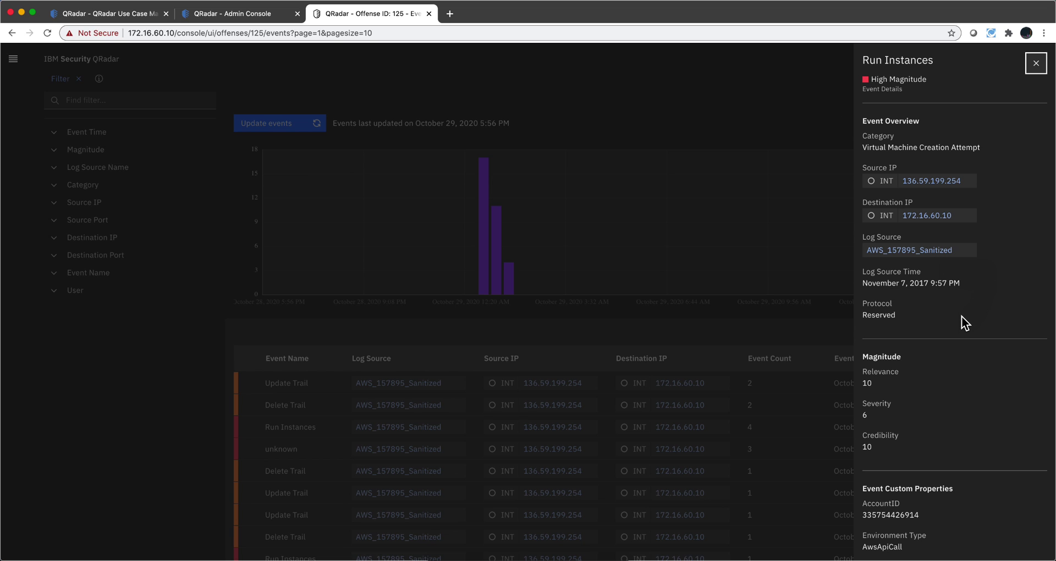
pyautogui.scroll(-4, 961, 316)
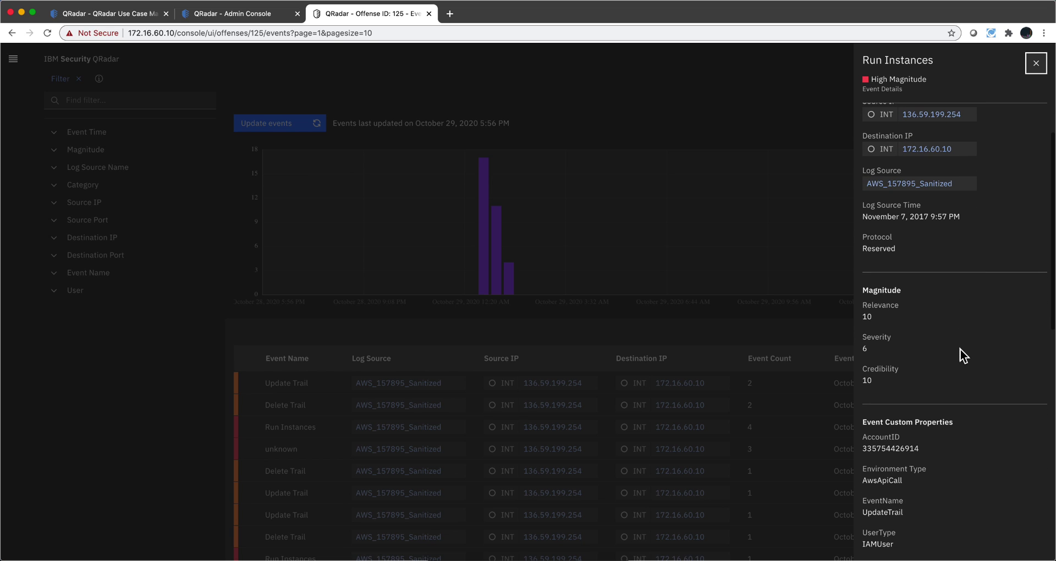
pyautogui.scroll(-5, 959, 349)
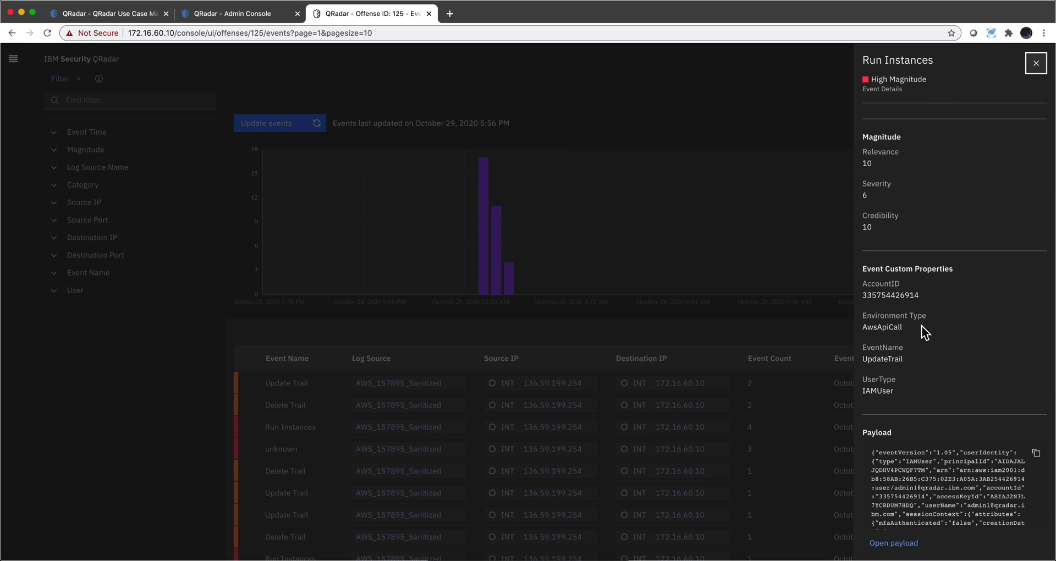
pyautogui.scroll(-4, 924, 330)
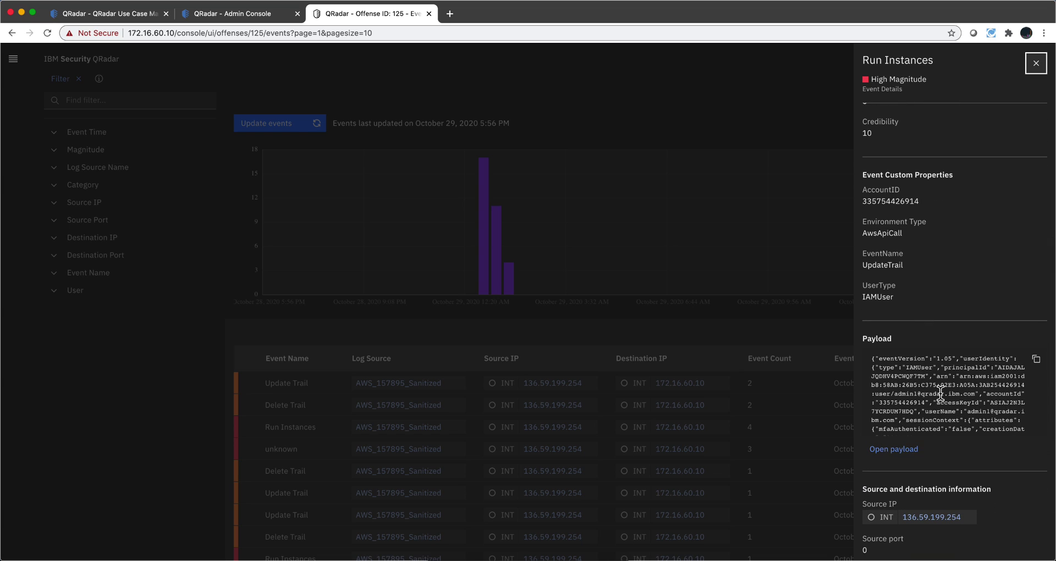
pyautogui.scroll(-3, 929, 380)
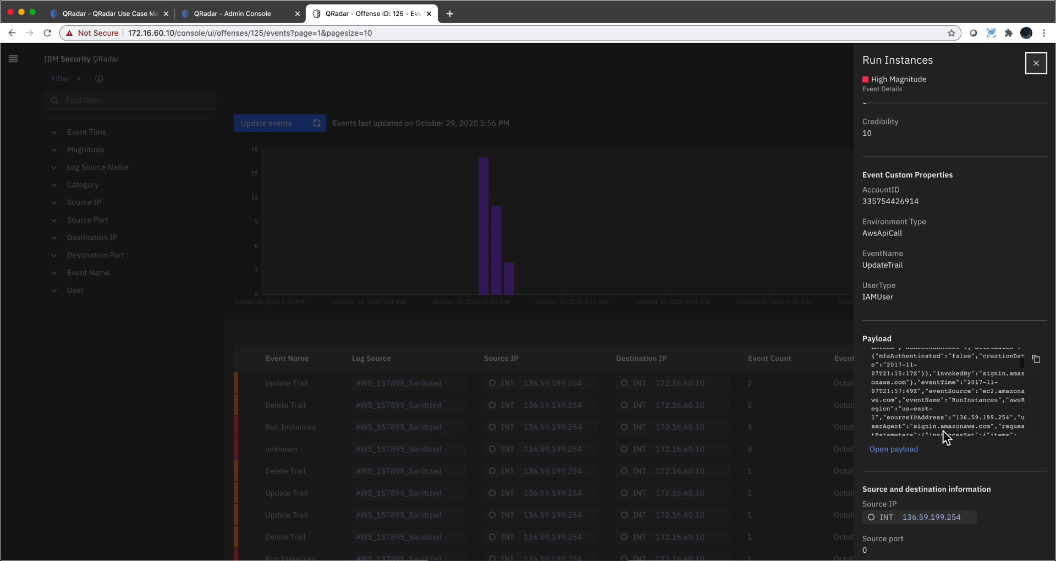
pyautogui.scroll(-5, 949, 495)
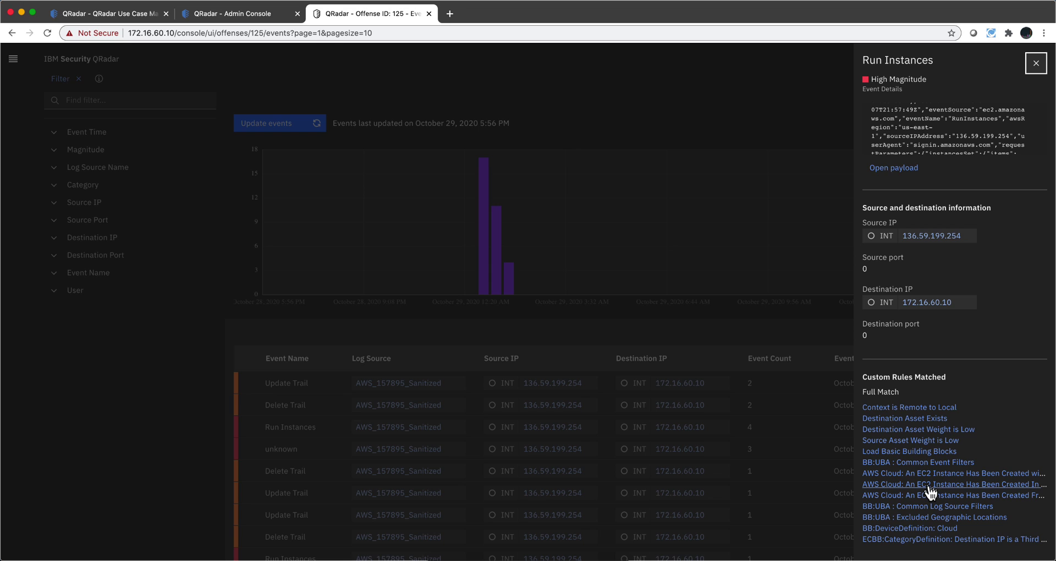
# View the matched non-standard VPC rule's details, close them, and reopen the Run Instances event details
pyautogui.click(929, 484)
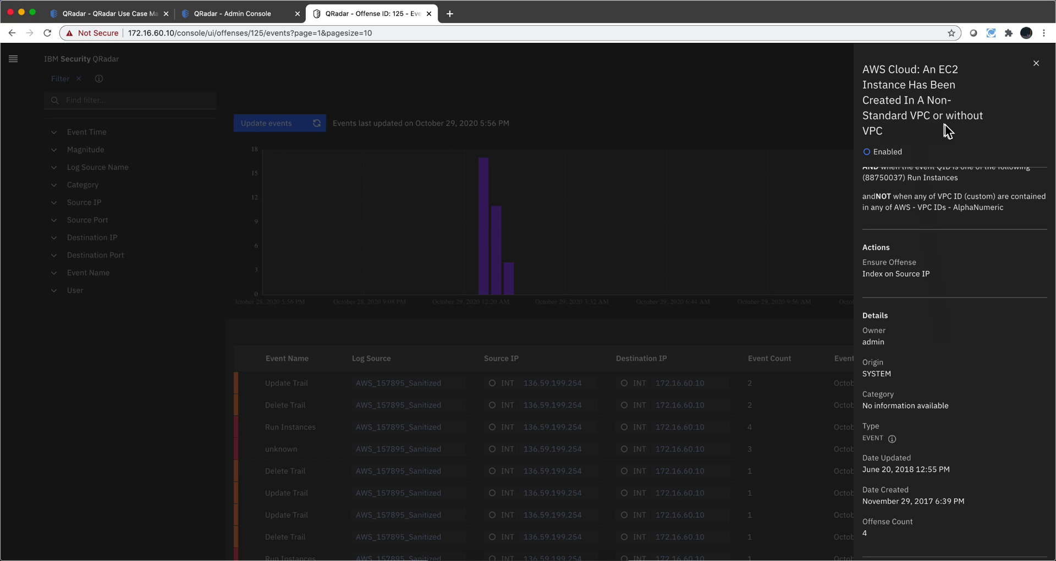
pyautogui.click(1037, 64)
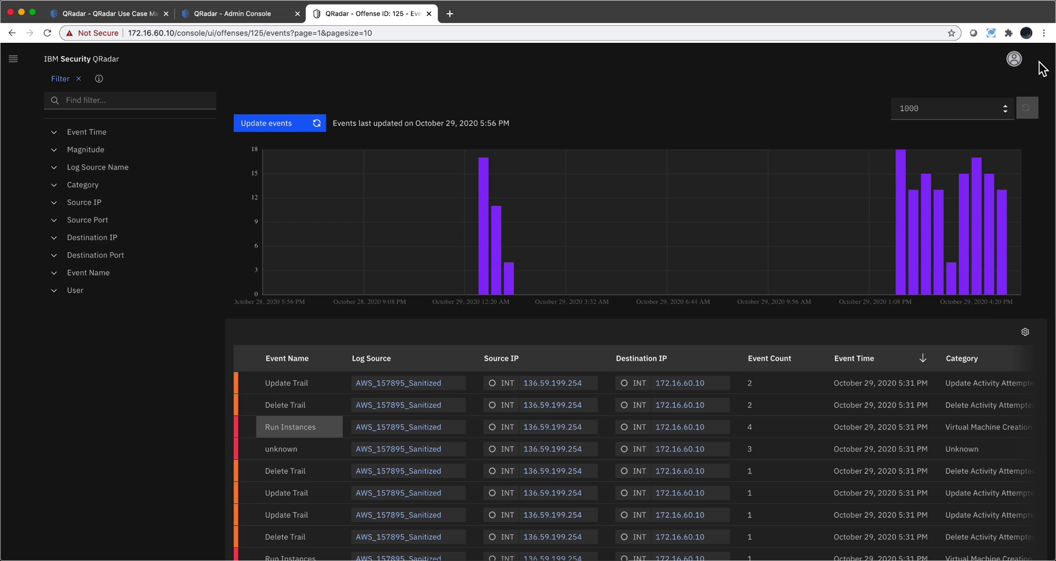
pyautogui.click(278, 435)
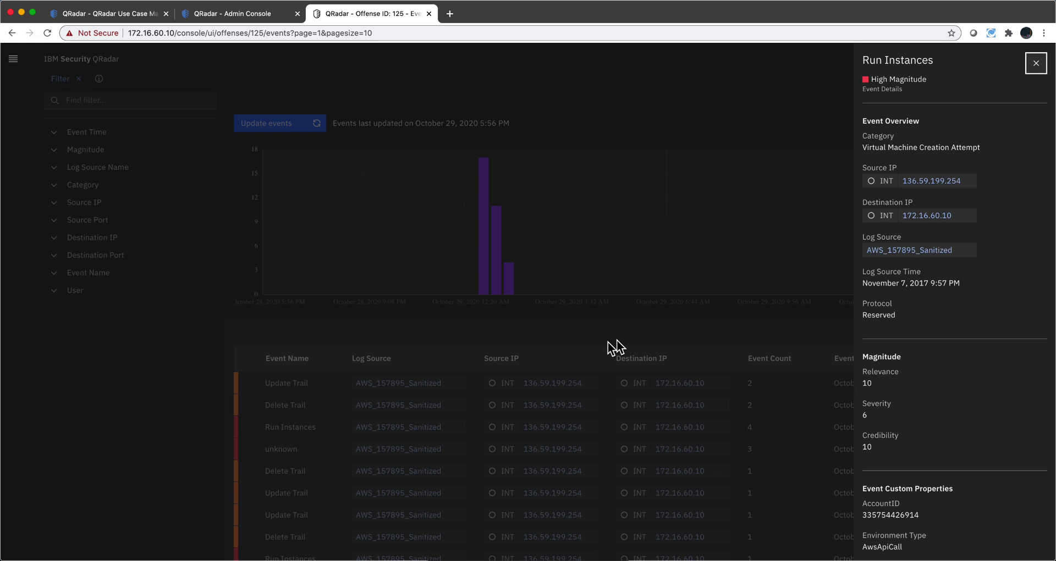
# Open the full payload of the Run Instances event
pyautogui.scroll(-4, 942, 338)
pyautogui.scroll(-3, 941, 339)
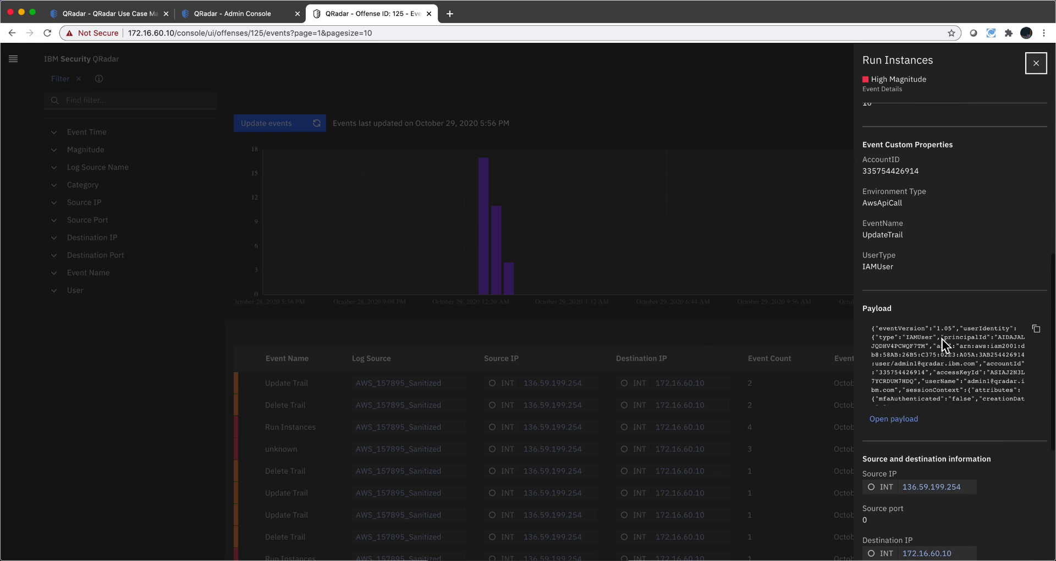
pyautogui.click(895, 415)
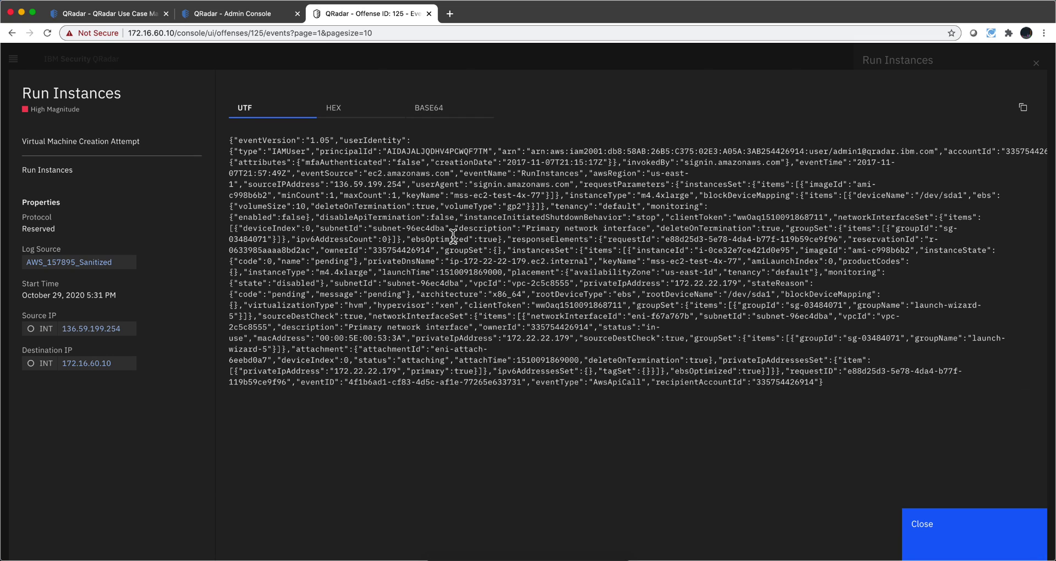
# Examine the instance, network interface, subnet and VPC entries in the UTF payload, and close the payload and event details
pyautogui.moveTo(478, 250); pyautogui.dragTo(487, 251)
pyautogui.click(375, 291)
pyautogui.moveTo(400, 338); pyautogui.dragTo(443, 338)
pyautogui.moveTo(469, 371); pyautogui.dragTo(507, 371)
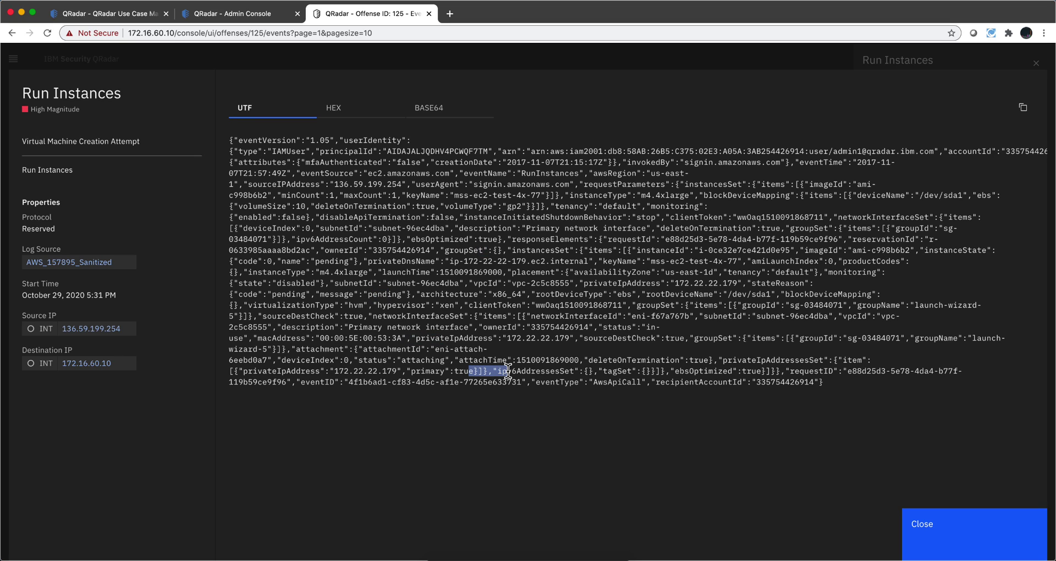
pyautogui.moveTo(708, 305); pyautogui.dragTo(742, 305)
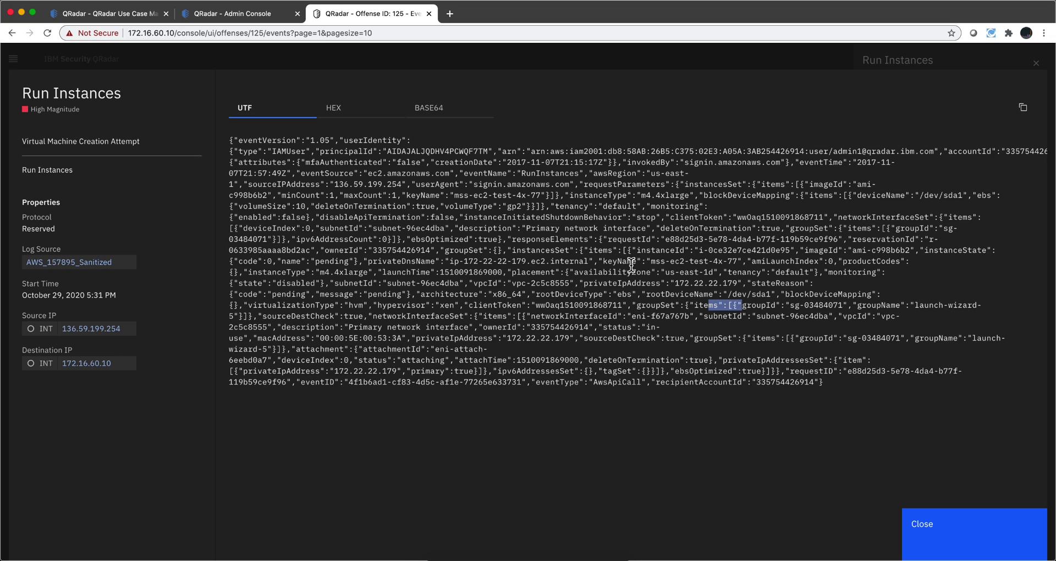
pyautogui.moveTo(636, 228); pyautogui.dragTo(685, 217)
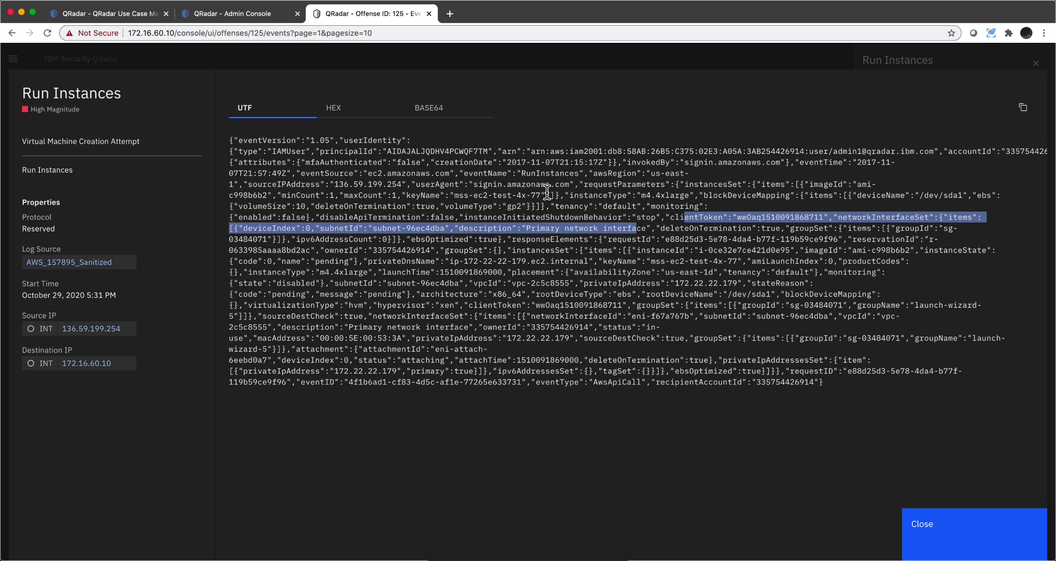
pyautogui.moveTo(547, 193); pyautogui.dragTo(584, 185)
pyautogui.moveTo(467, 261); pyautogui.dragTo(489, 262)
pyautogui.moveTo(401, 283); pyautogui.dragTo(440, 285)
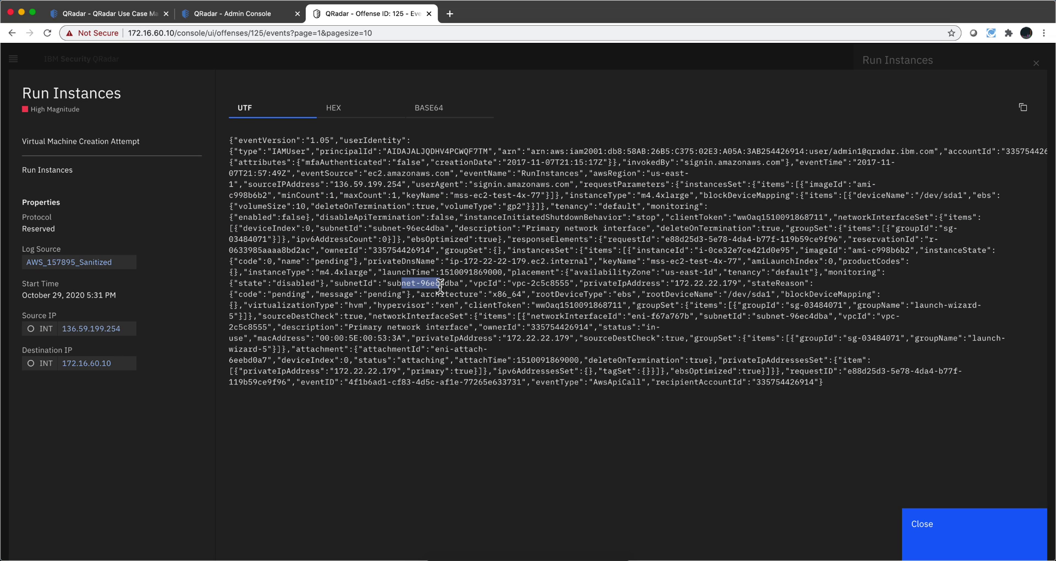
pyautogui.moveTo(430, 327); pyautogui.dragTo(451, 327)
pyautogui.click(926, 541)
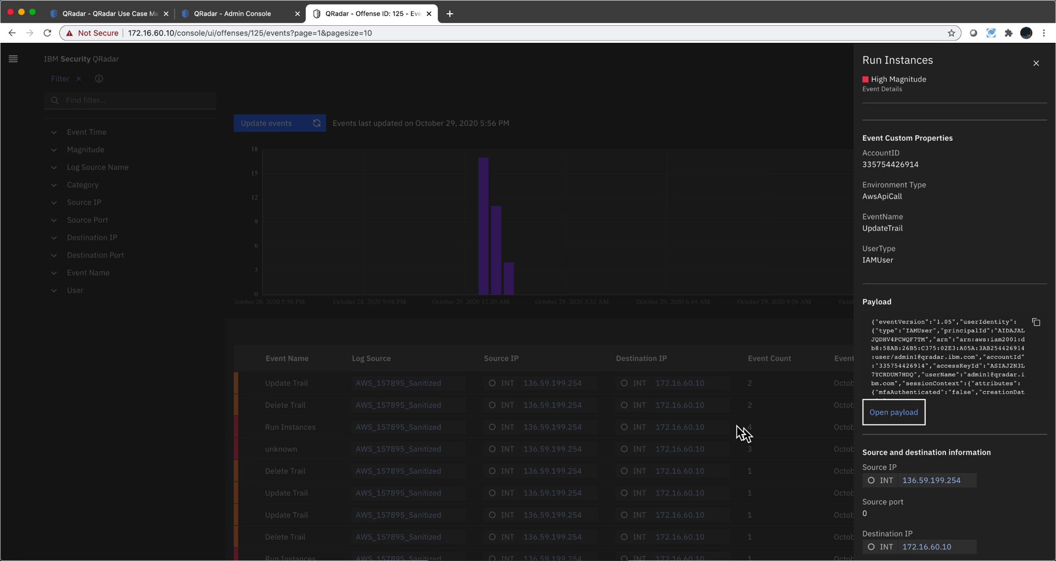
pyautogui.click(669, 325)
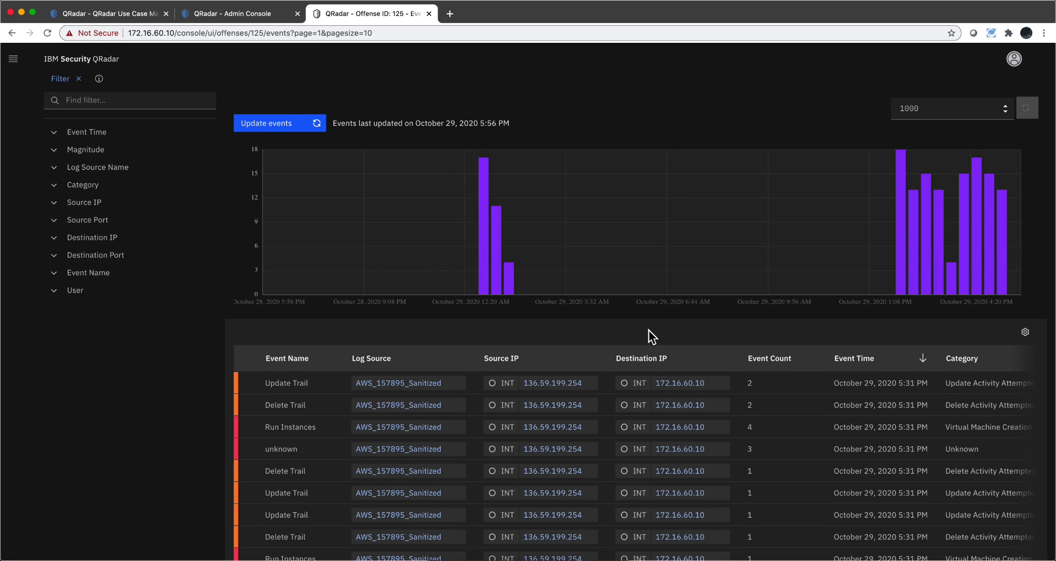
# Return to the non-standard VPC rule's test stack in Use Case Manager and filter the available tests for "were detec"
pyautogui.press('super+1')
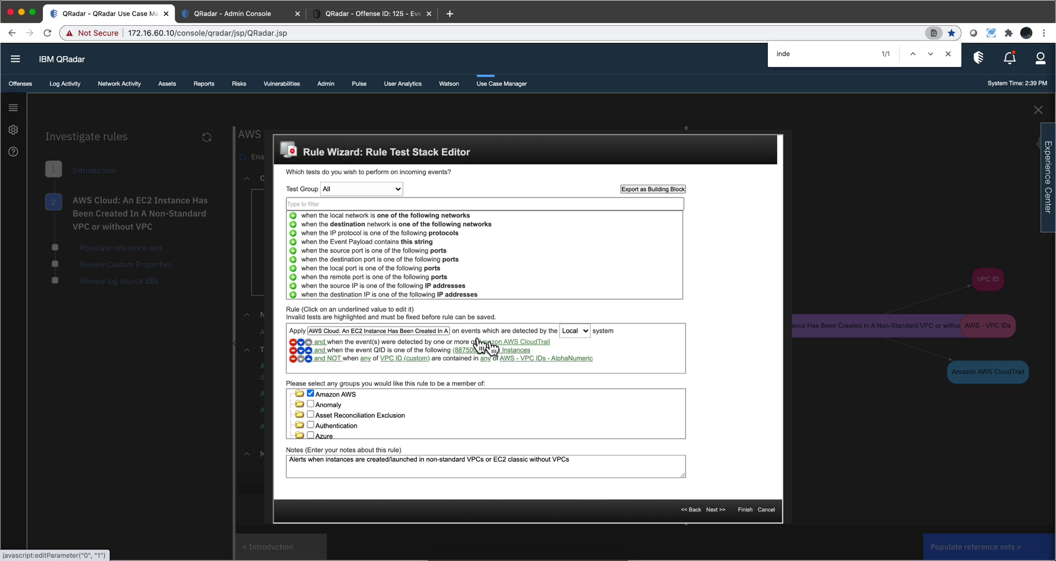
pyautogui.click(300, 204)
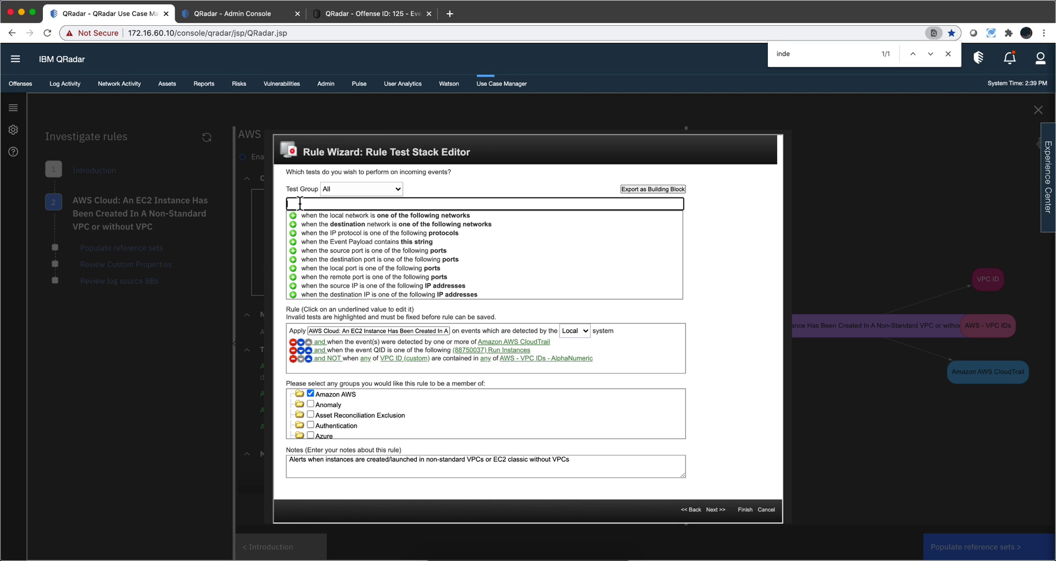
pyautogui.write('events')
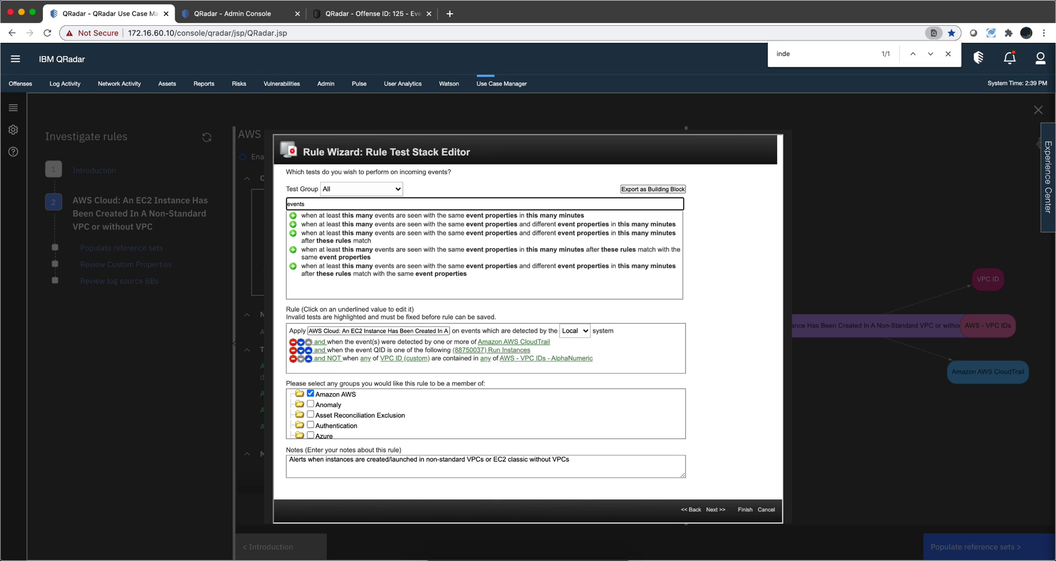
pyautogui.write(' were were')
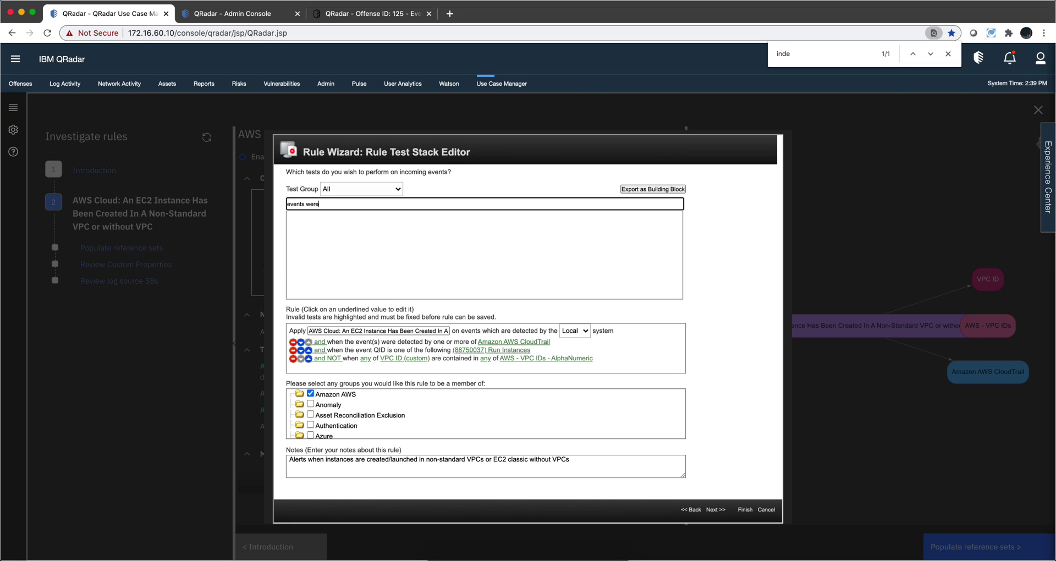
pyautogui.press('BackSpace')
pyautogui.press('BackSpace')
pyautogui.press('BackSpace')
pyautogui.press('BackSpace')
pyautogui.press('BackSpace')
pyautogui.press('BackSpace')
pyautogui.press('BackSpace')
pyautogui.press('BackSpace')
pyautogui.press('BackSpace')
pyautogui.write('were detec')
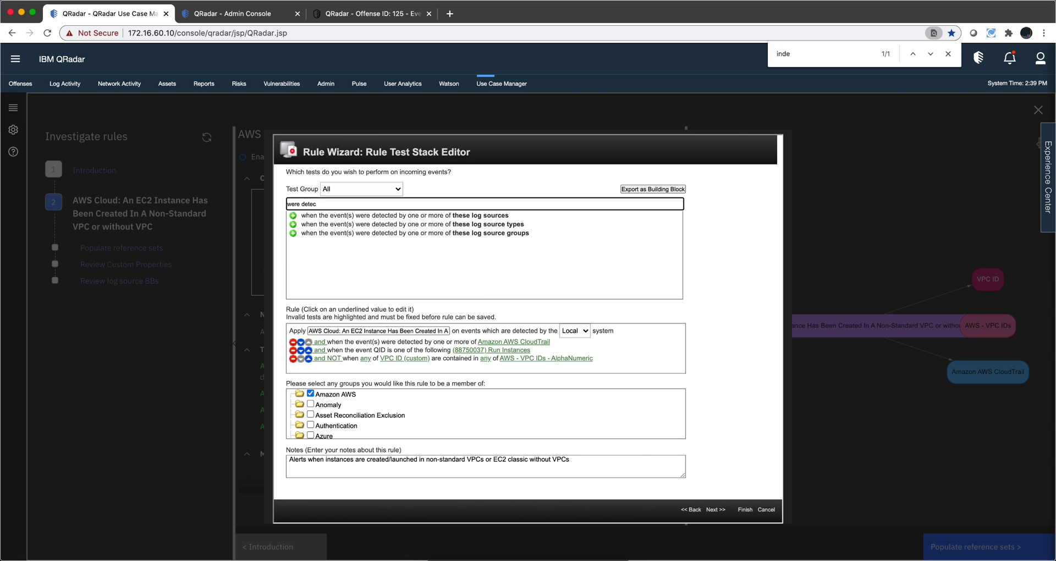
# Add the test for events detected by these log source types and set its type to Amazon AWS CloudTrail
pyautogui.click(294, 224)
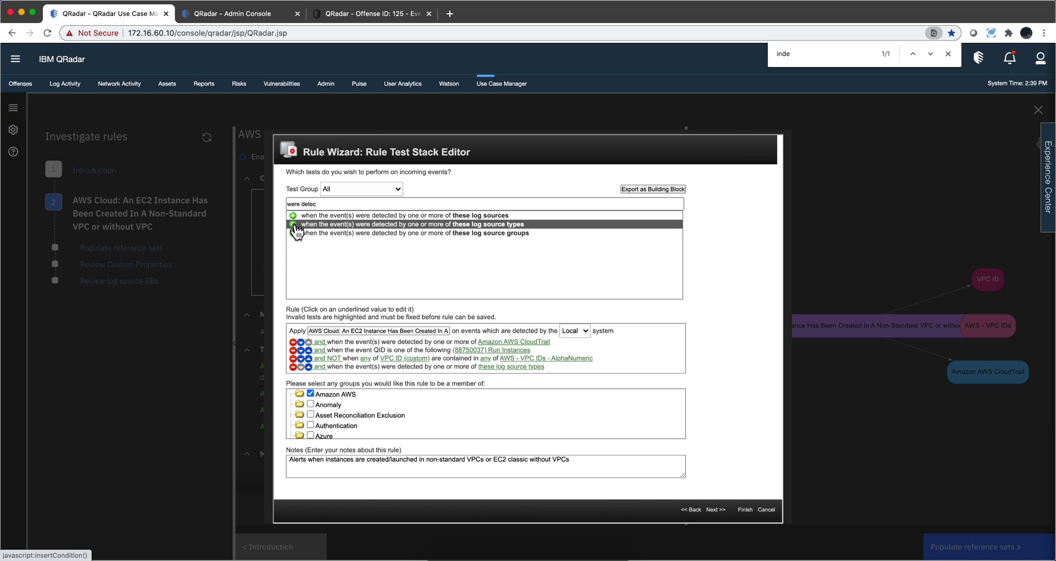
pyautogui.click(507, 366)
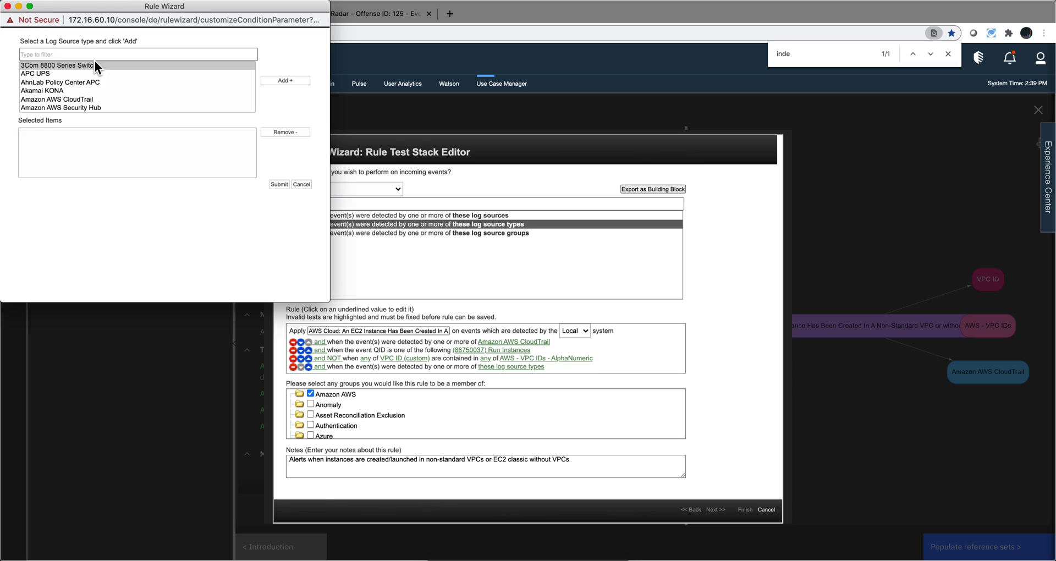
pyautogui.click(95, 55)
pyautogui.write('aws')
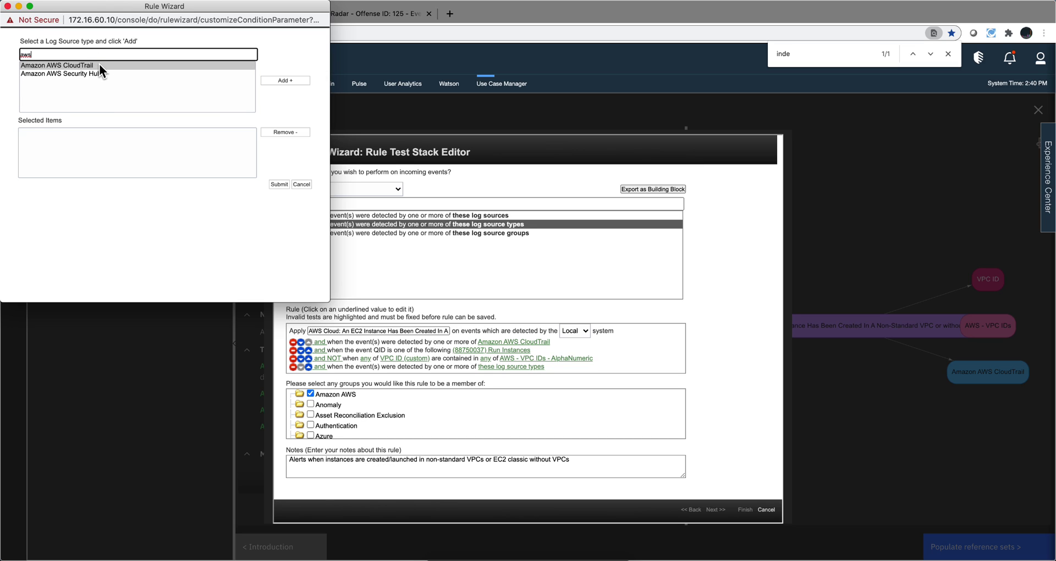
pyautogui.click(99, 65)
pyautogui.click(286, 81)
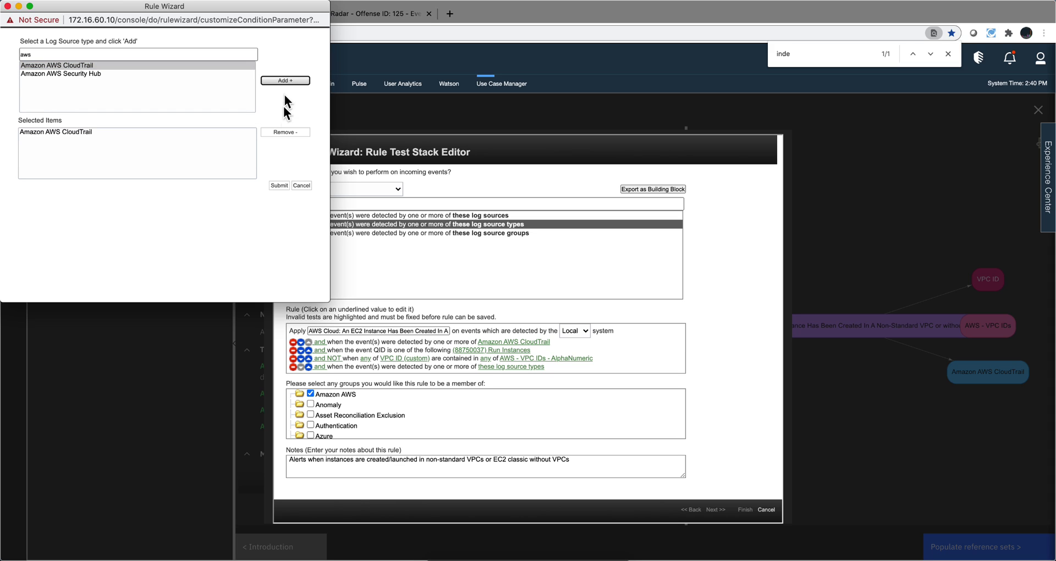
pyautogui.click(279, 186)
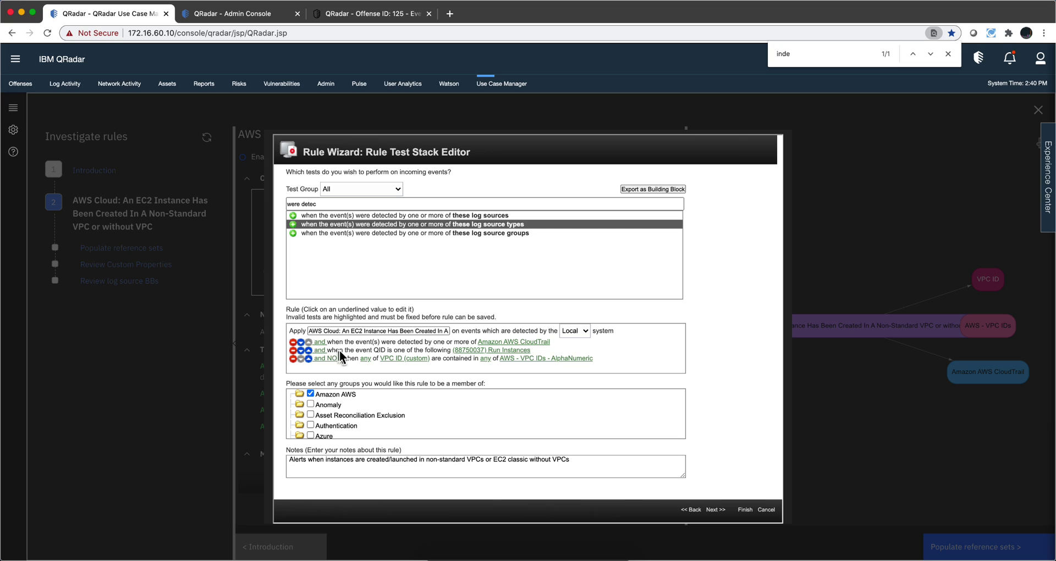
# Filter the available tests for "qid" and add the test for the event QID being one of the following QIDs
pyautogui.moveTo(324, 204); pyautogui.dragTo(271, 202)
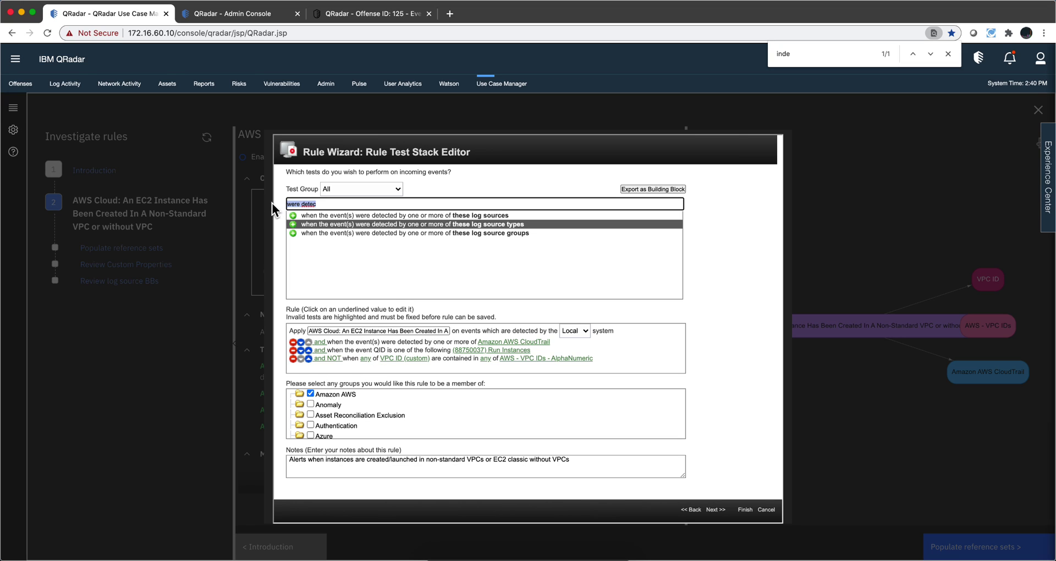
pyautogui.press('BackSpace')
pyautogui.write('qid')
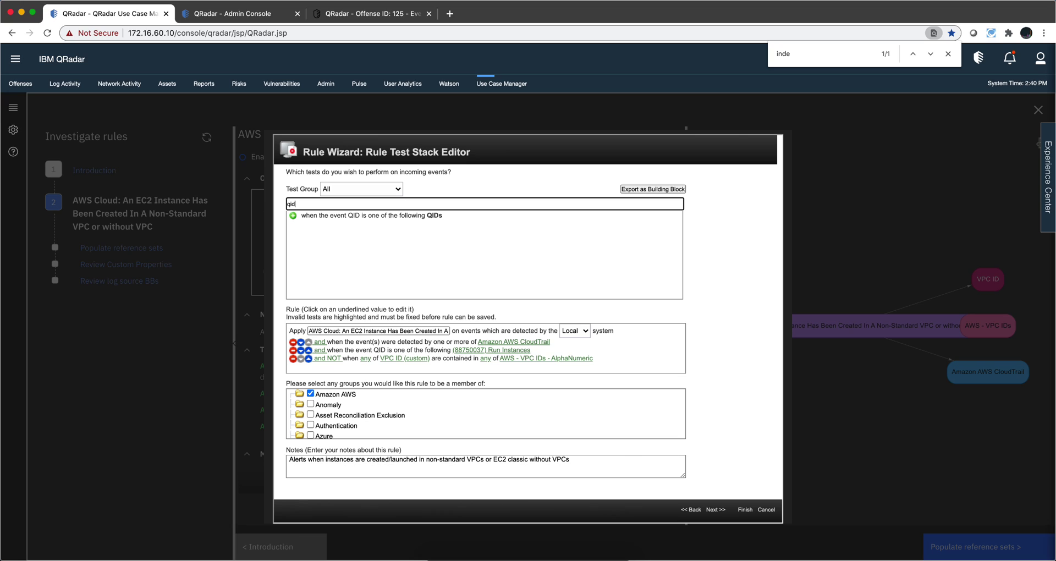
pyautogui.click(293, 216)
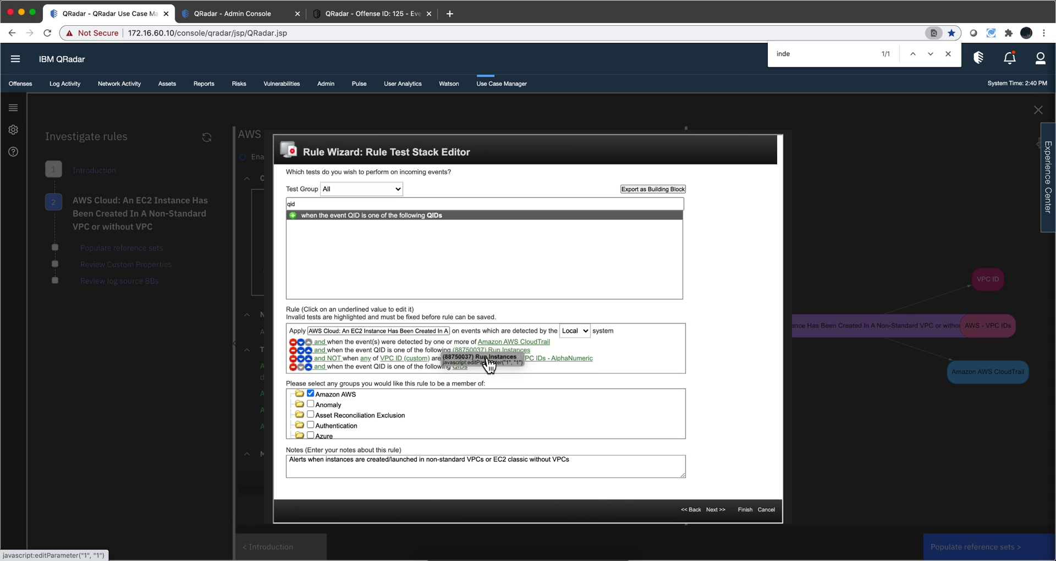
# Set the added test's QID to 88750037 Run Instances, and remove that duplicate test from the rule
pyautogui.click(460, 367)
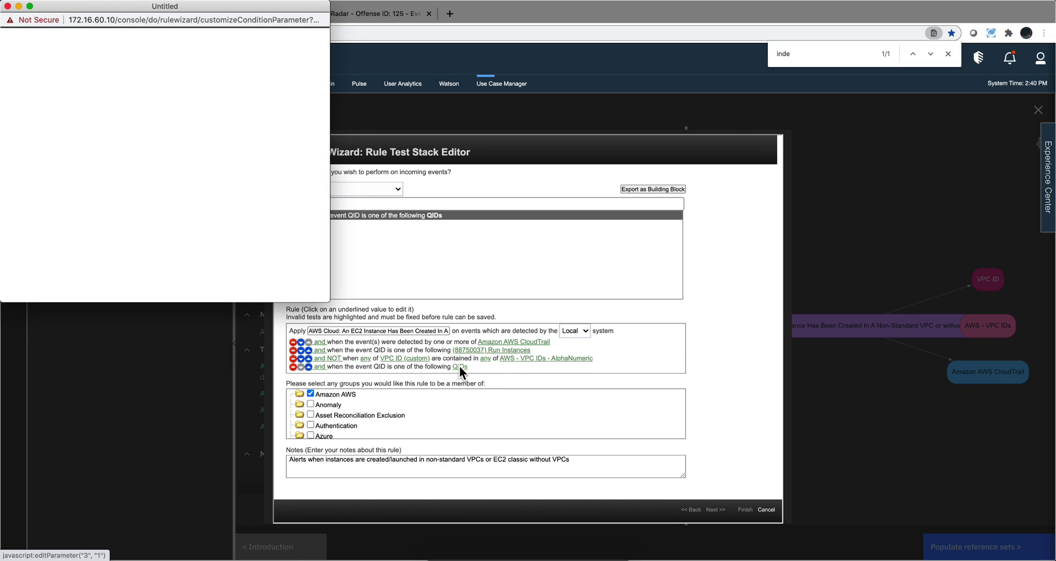
pyautogui.click(93, 105)
pyautogui.click(93, 106)
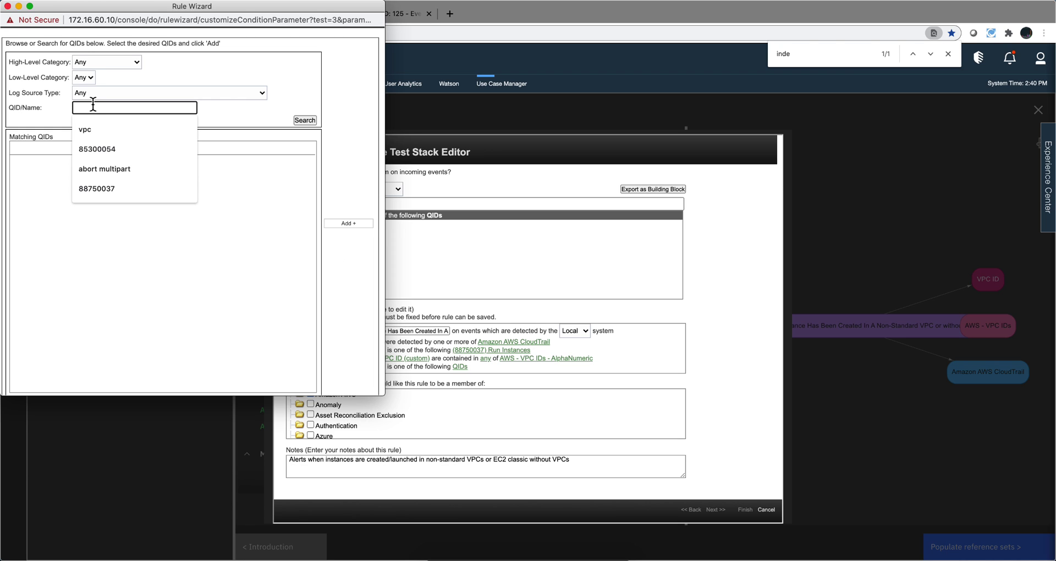
pyautogui.write('88750037')
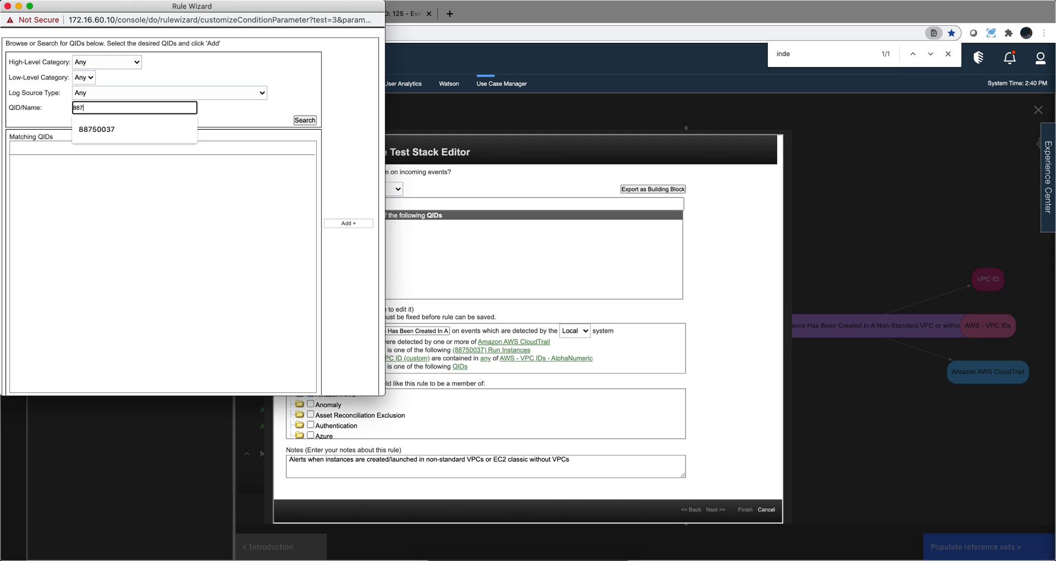
pyautogui.click(92, 126)
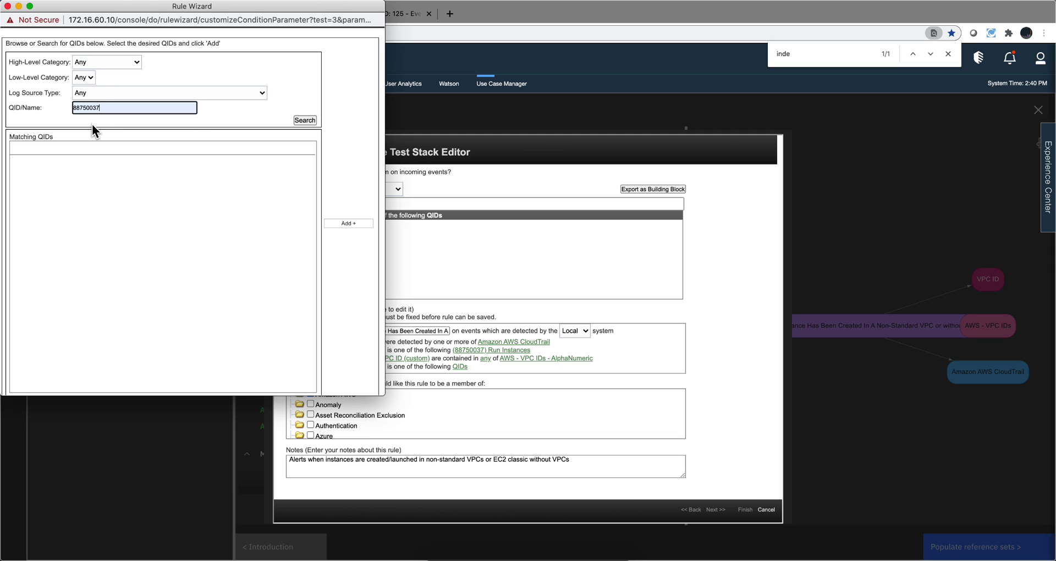
pyautogui.click(303, 121)
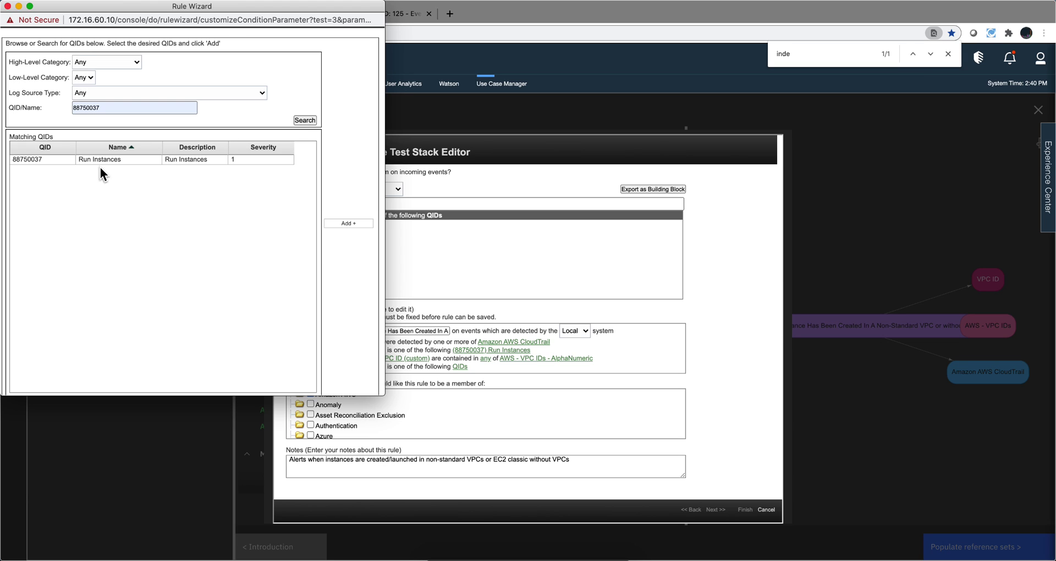
pyautogui.click(90, 158)
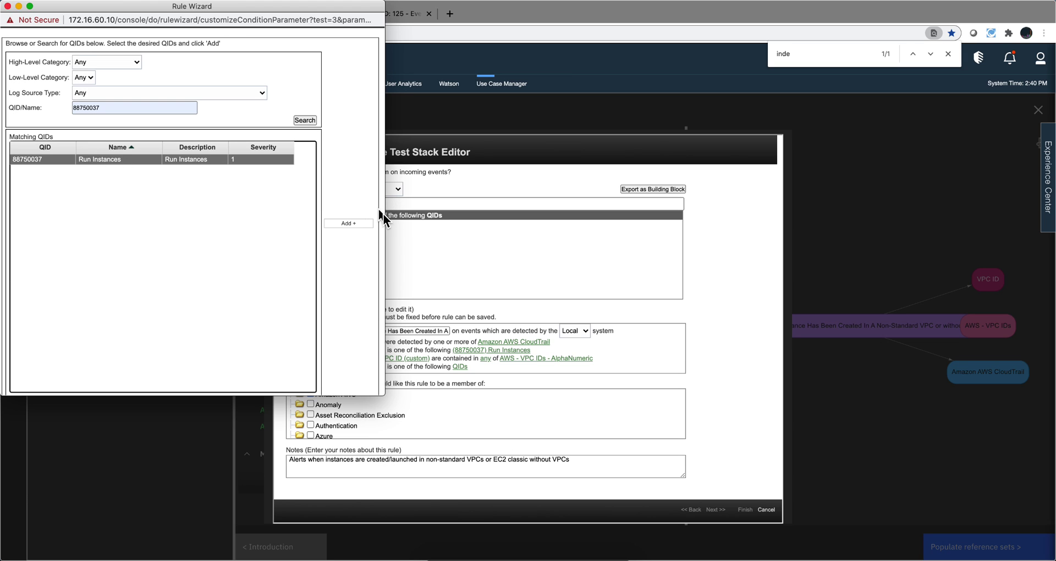
pyautogui.click(357, 224)
pyautogui.scroll(-3, 355, 300)
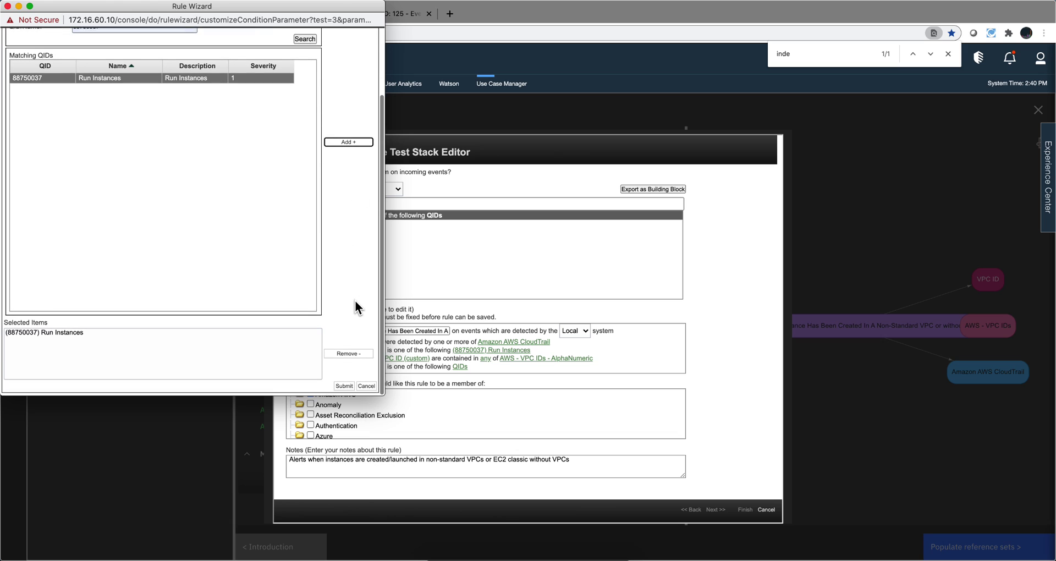
pyautogui.click(343, 387)
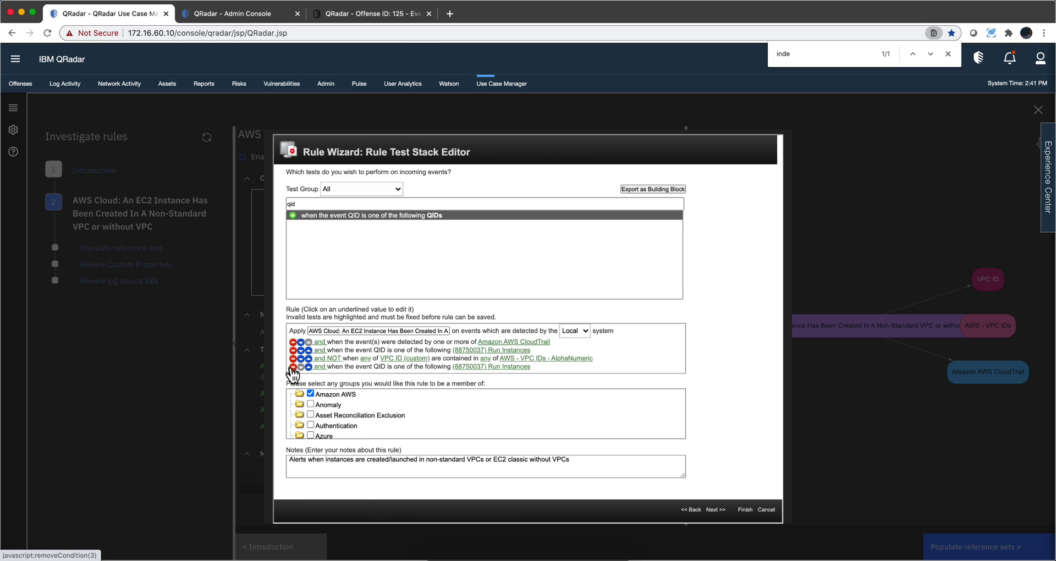
pyautogui.click(292, 367)
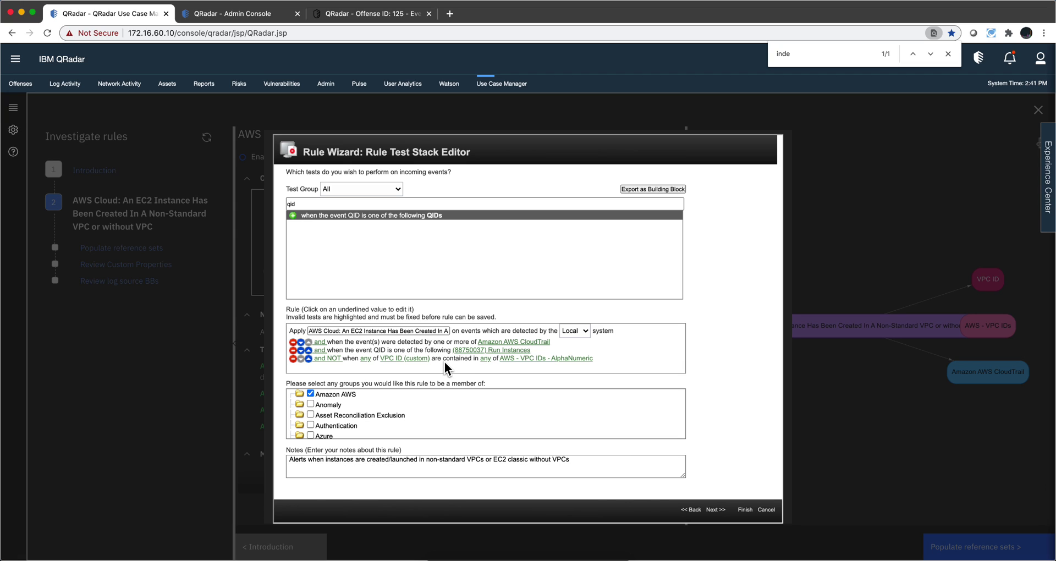
# Filter the tests for "refer", add the test for event properties contained in reference sets, and negate it to "and NOT"
pyautogui.moveTo(330, 204); pyautogui.dragTo(258, 206)
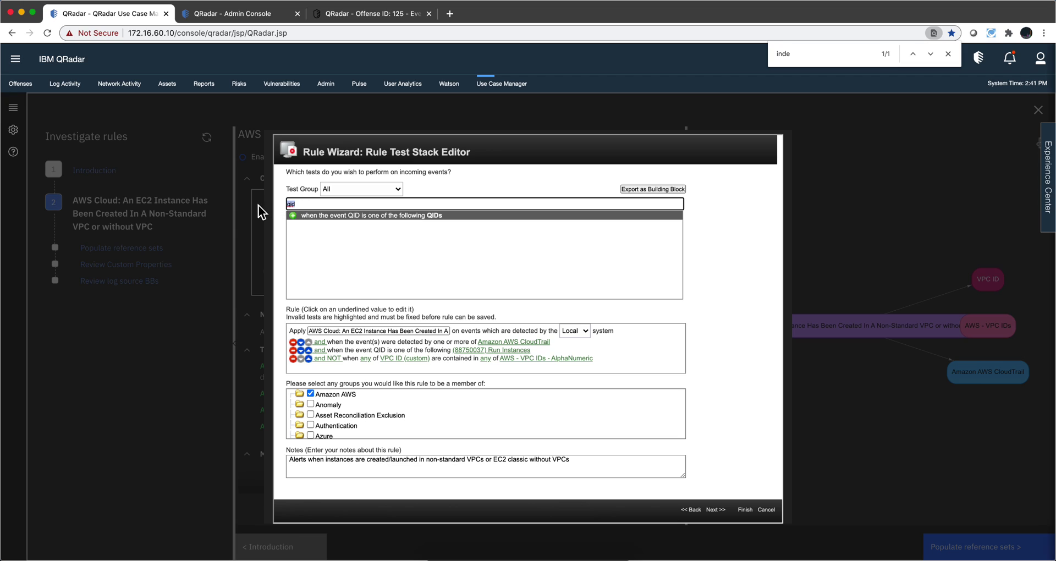
pyautogui.write('refer')
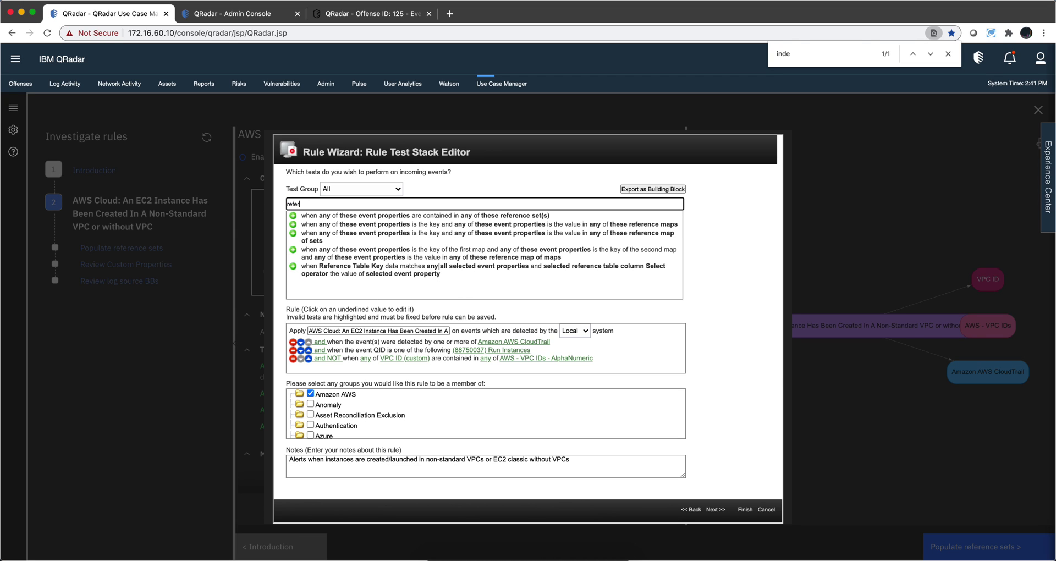
pyautogui.click(293, 217)
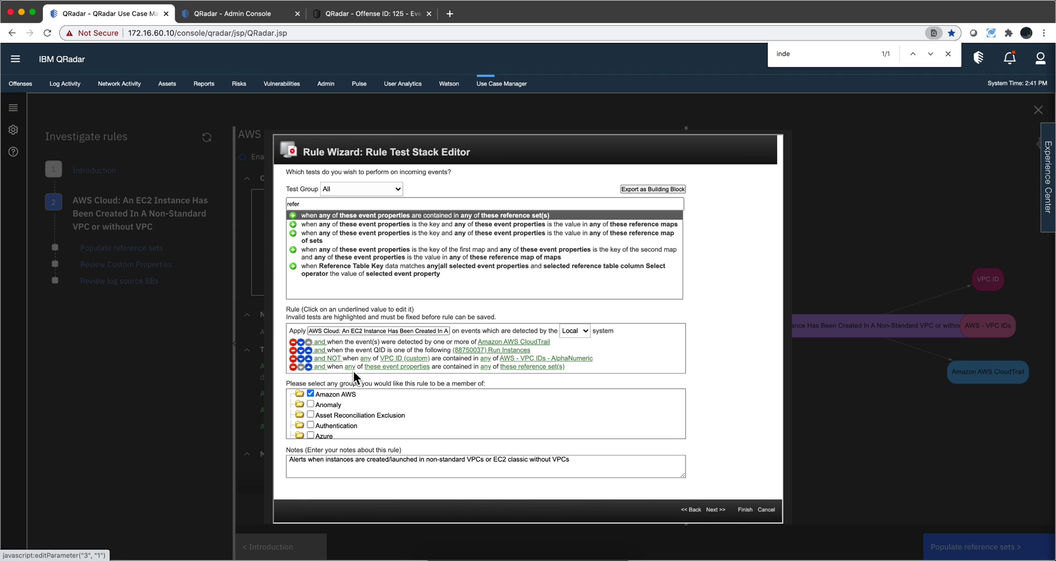
pyautogui.click(320, 367)
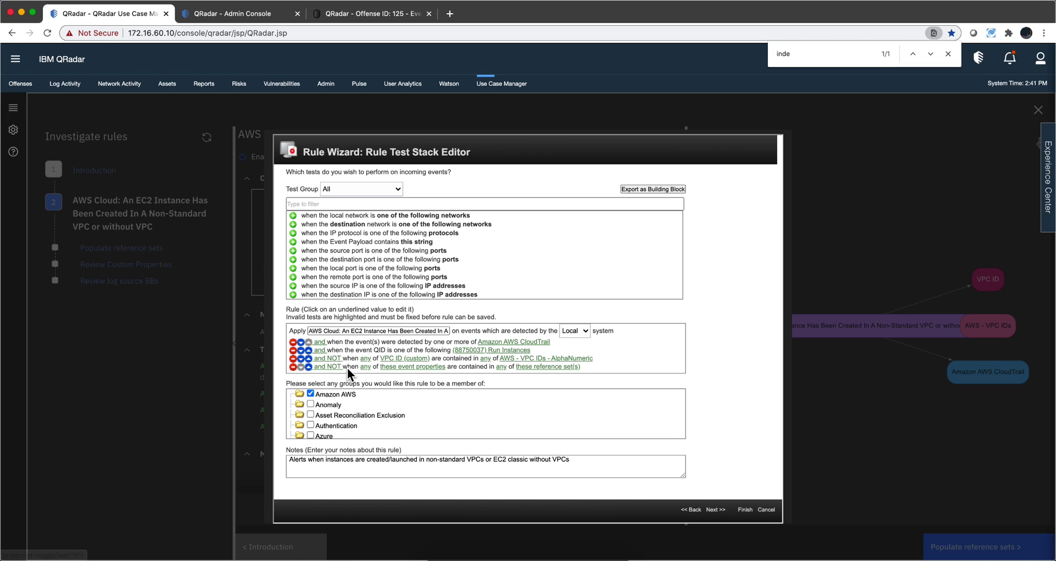
# Set the event property of the added reference set test to VPC ID (custom)
pyautogui.click(398, 367)
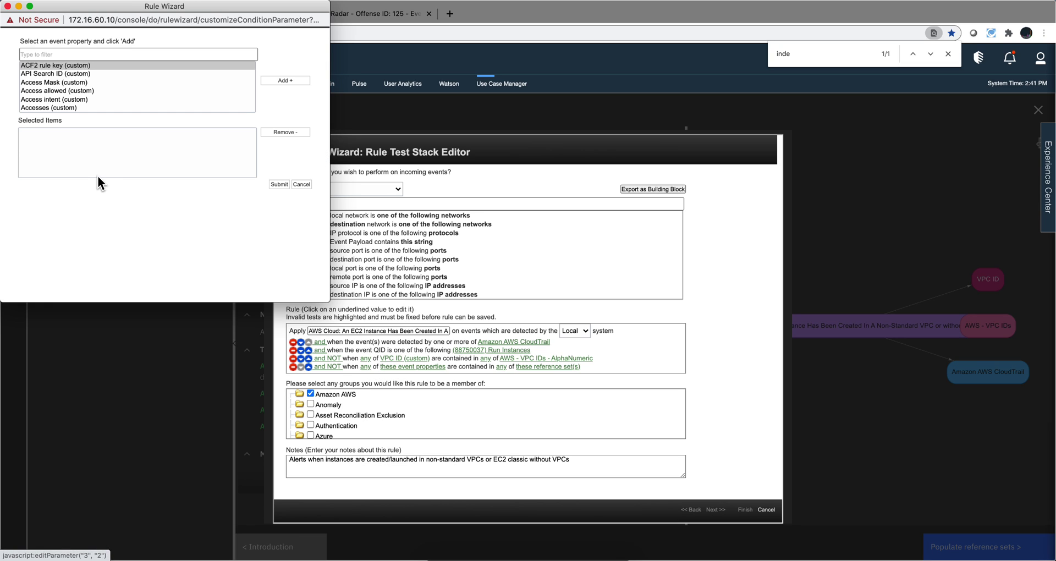
pyautogui.click(57, 53)
pyautogui.write('vpc')
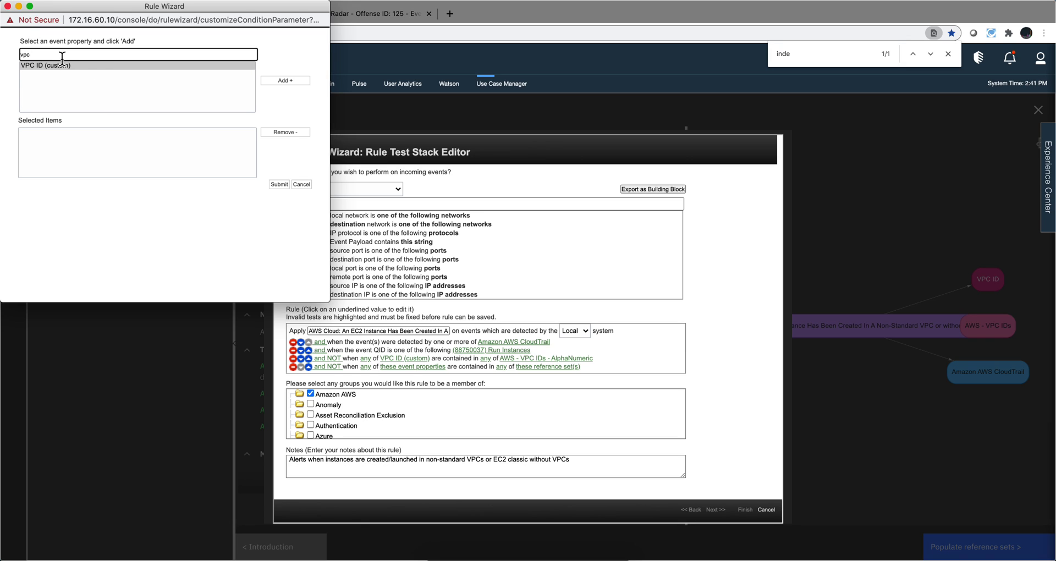
pyautogui.click(61, 67)
pyautogui.click(287, 81)
pyautogui.click(279, 185)
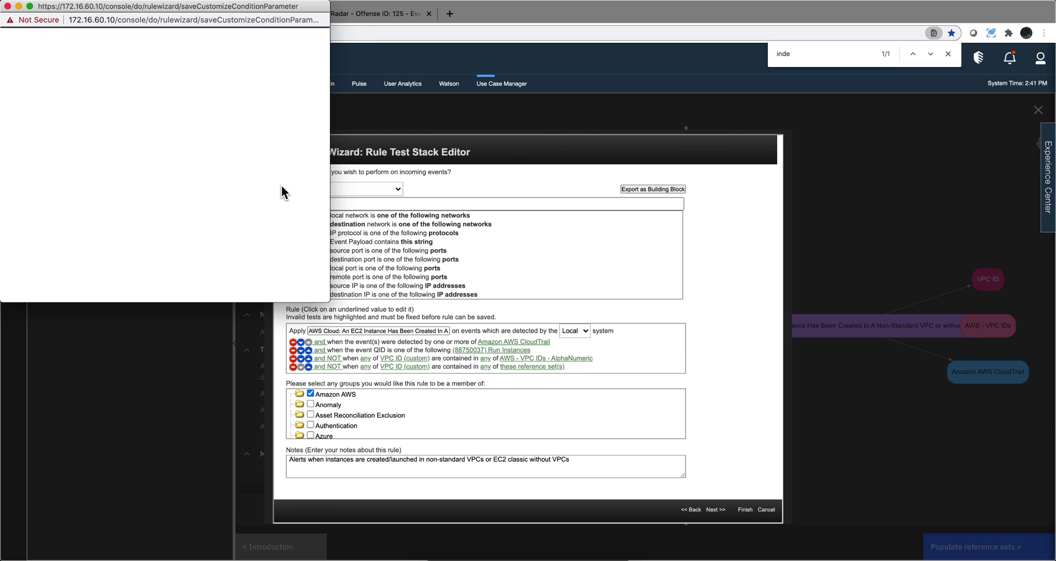
# Set the added test's reference set to AWS - VPC IDs - AlphaNumeric, and remove that duplicate test from the rule
pyautogui.click(517, 366)
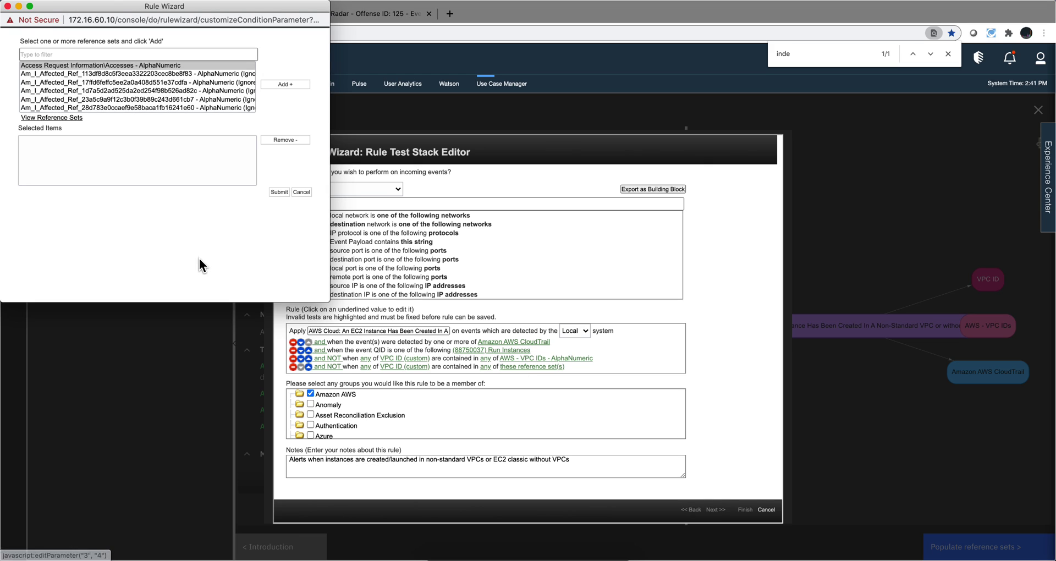
pyautogui.click(79, 54)
pyautogui.click(79, 53)
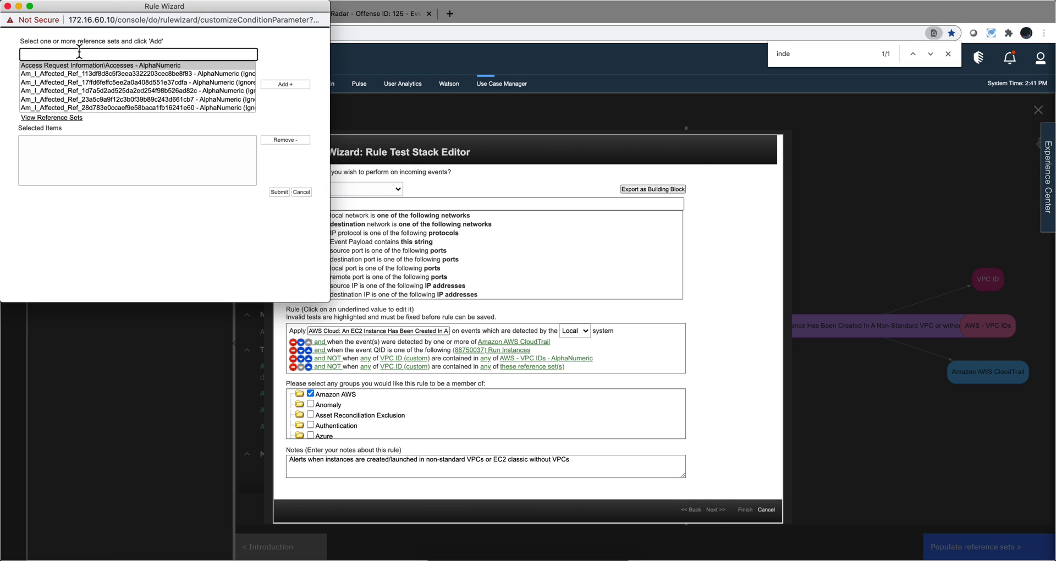
pyautogui.write('aws')
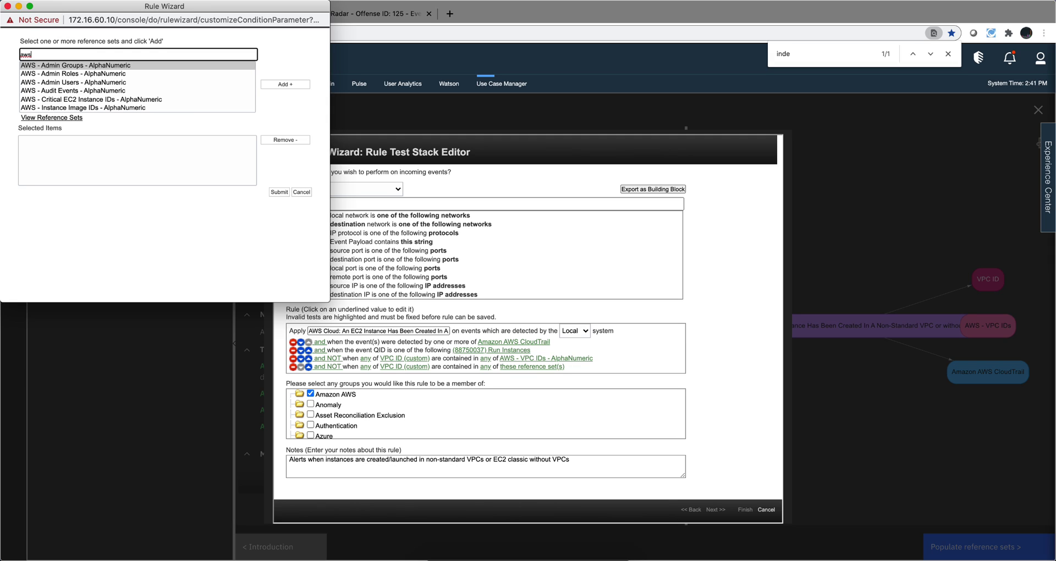
pyautogui.write('- v')
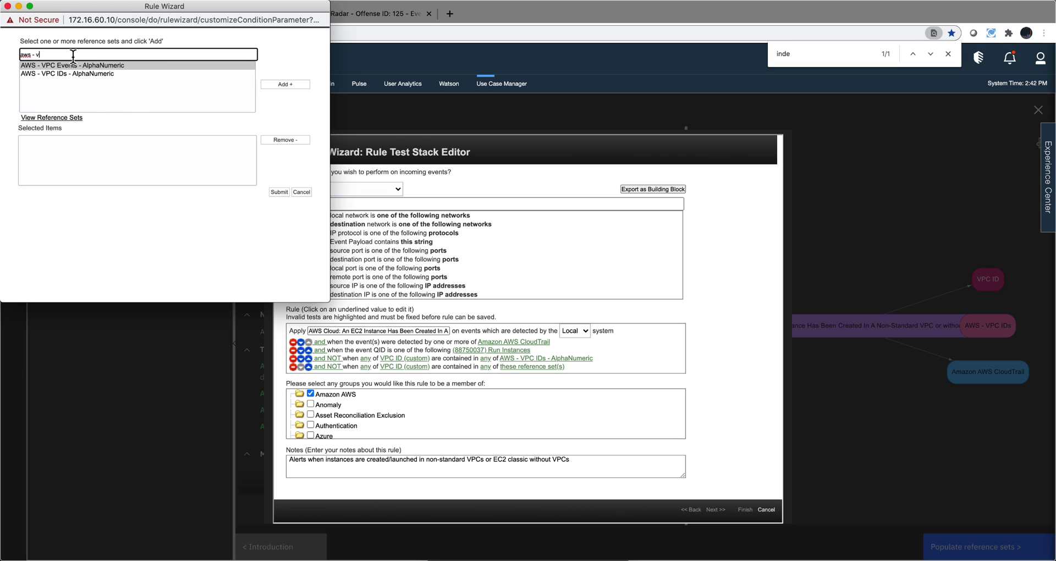
pyautogui.click(67, 75)
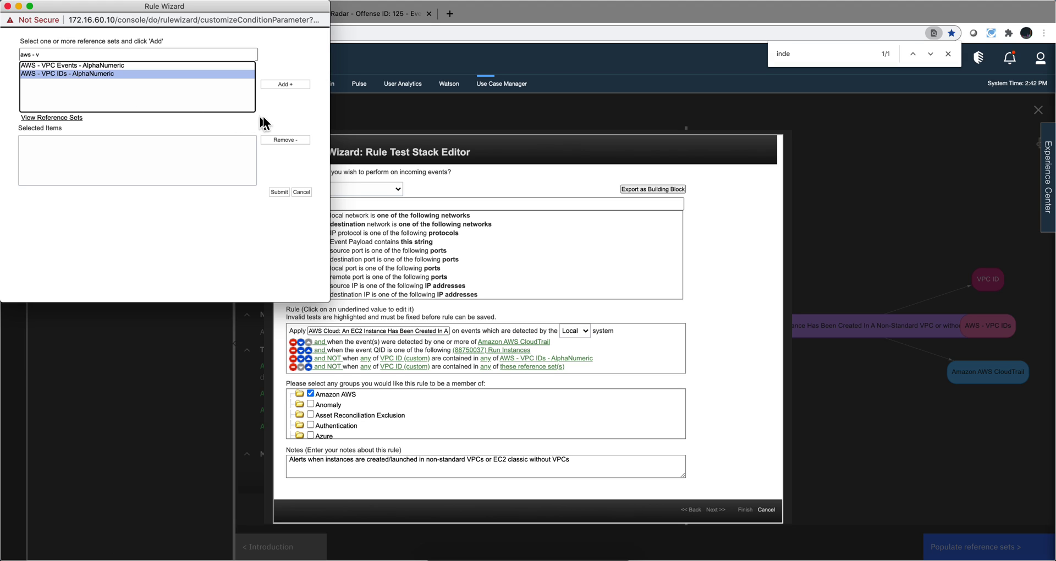
pyautogui.click(279, 85)
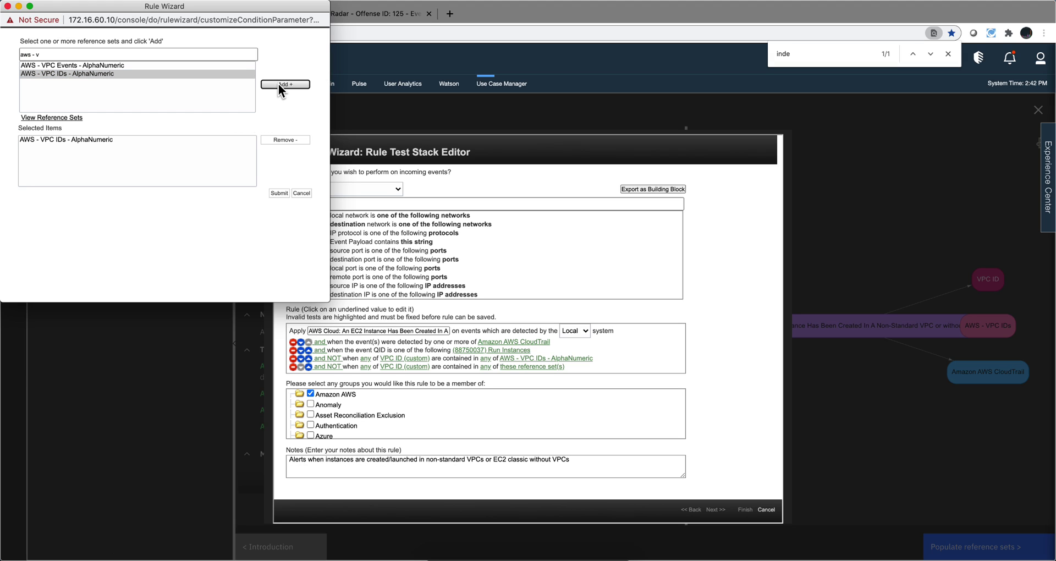
pyautogui.click(279, 193)
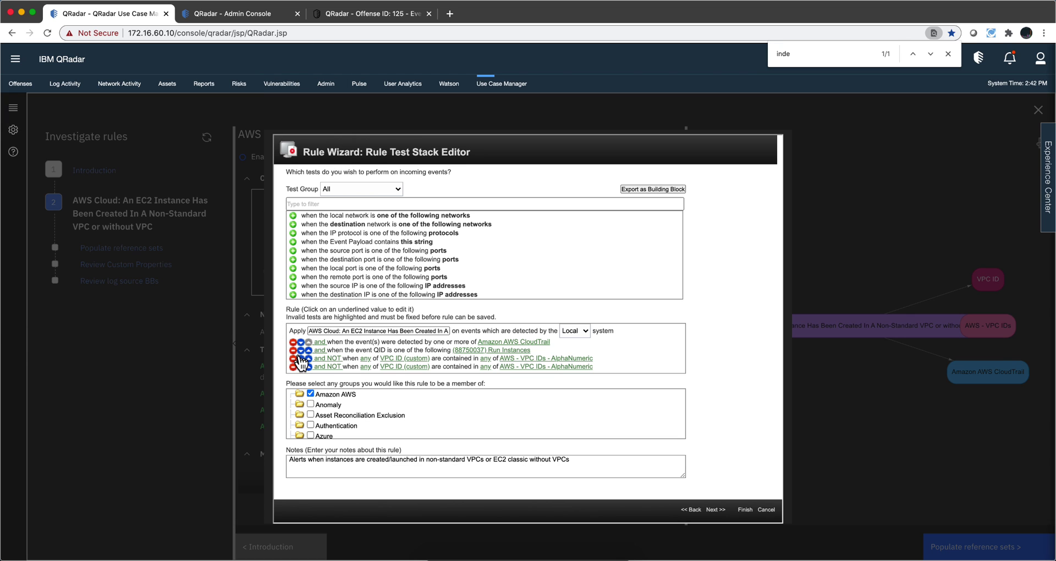
pyautogui.click(293, 367)
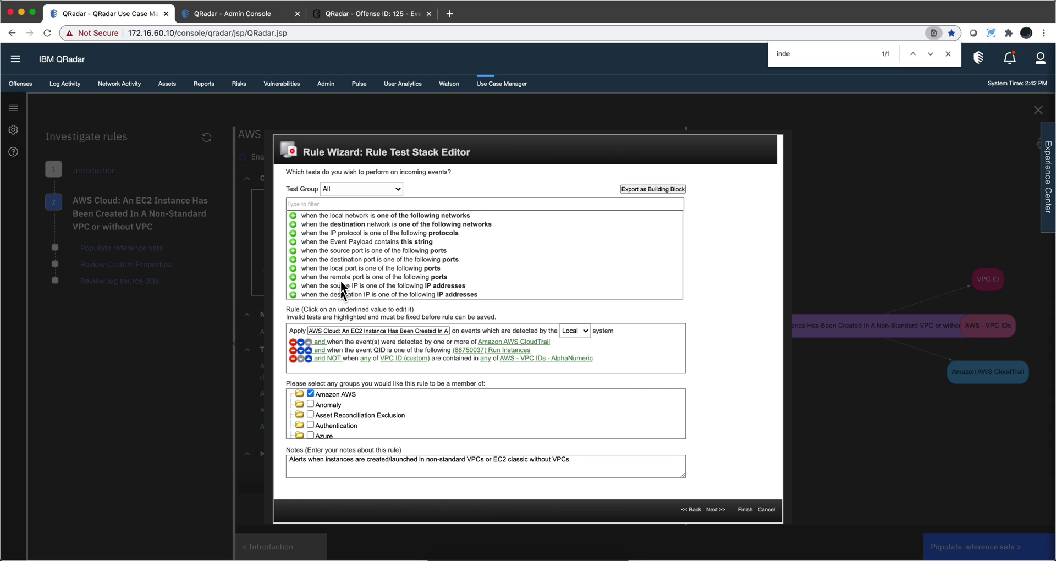
# Filter the available rule tests by "log source" and "event prop", and look through the matching test conditions
pyautogui.click(307, 204)
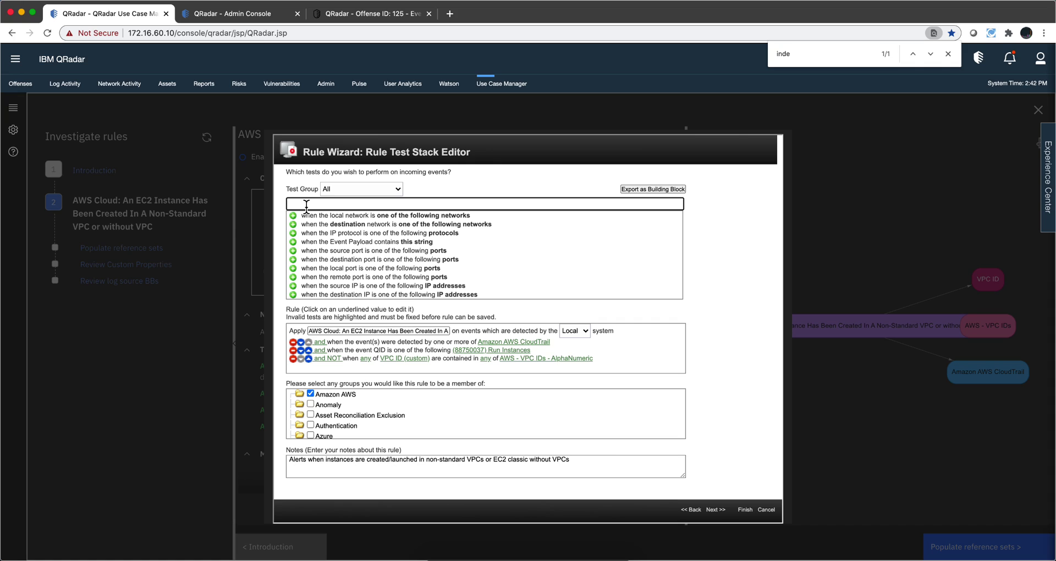
pyautogui.write('log sorg')
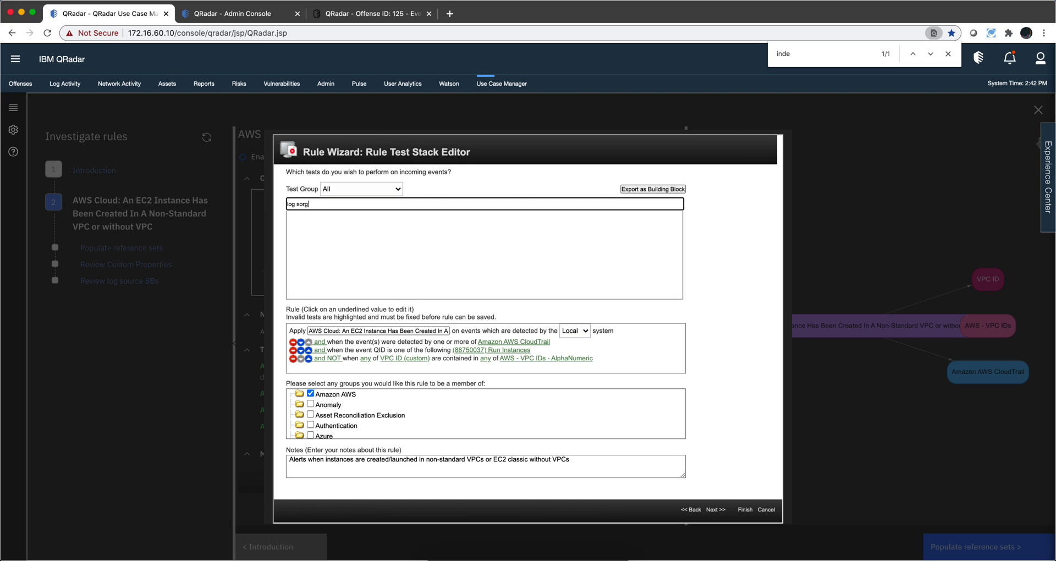
pyautogui.press('BackSpace')
pyautogui.press('BackSpace')
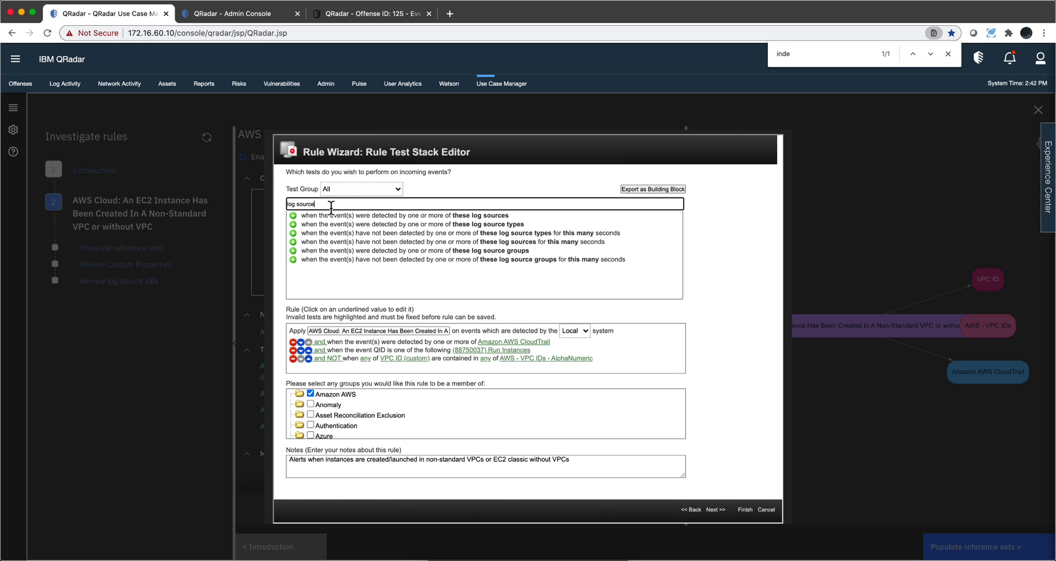
pyautogui.moveTo(326, 207); pyautogui.dragTo(272, 205)
pyautogui.write('eve')
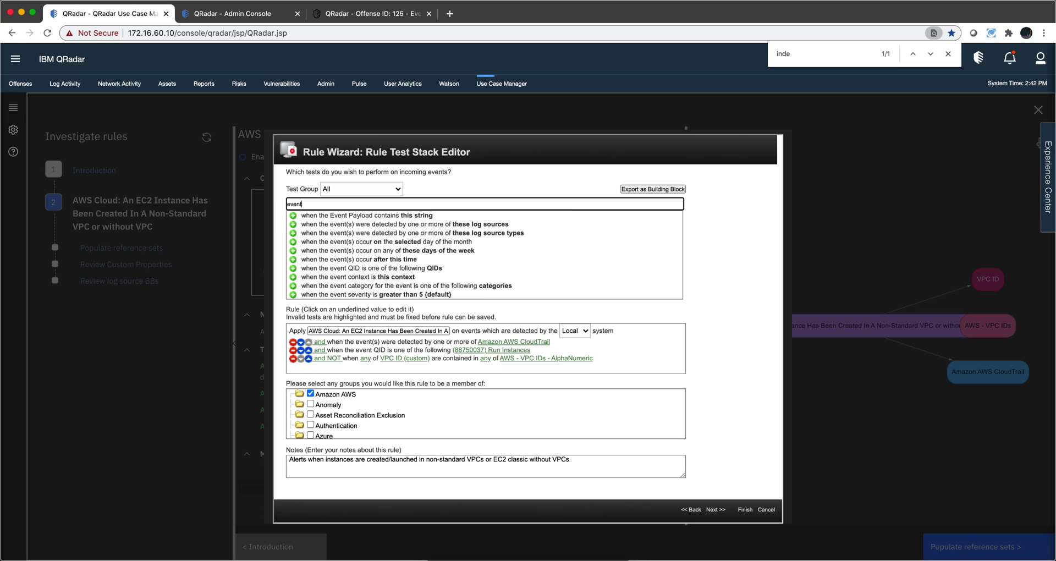
pyautogui.write('nt prop')
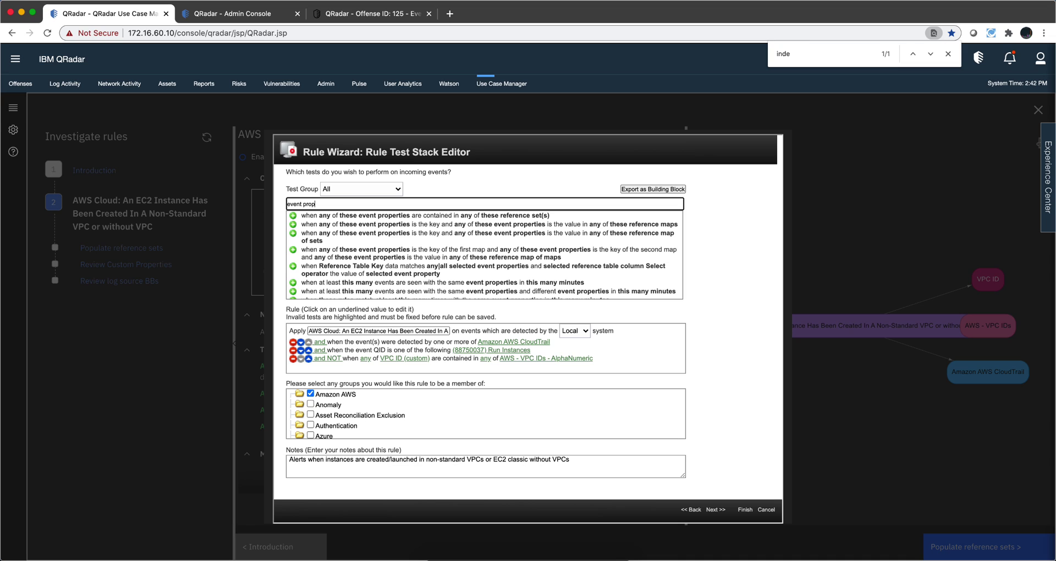
pyautogui.scroll(-10, 351, 227)
pyautogui.scroll(-3, 351, 227)
pyautogui.scroll(10, 351, 226)
# Filter the tests for "category", try adding the event category test without choosing a category, and cancel the Rule Wizard
pyautogui.press('super+a')
pyautogui.write('category')
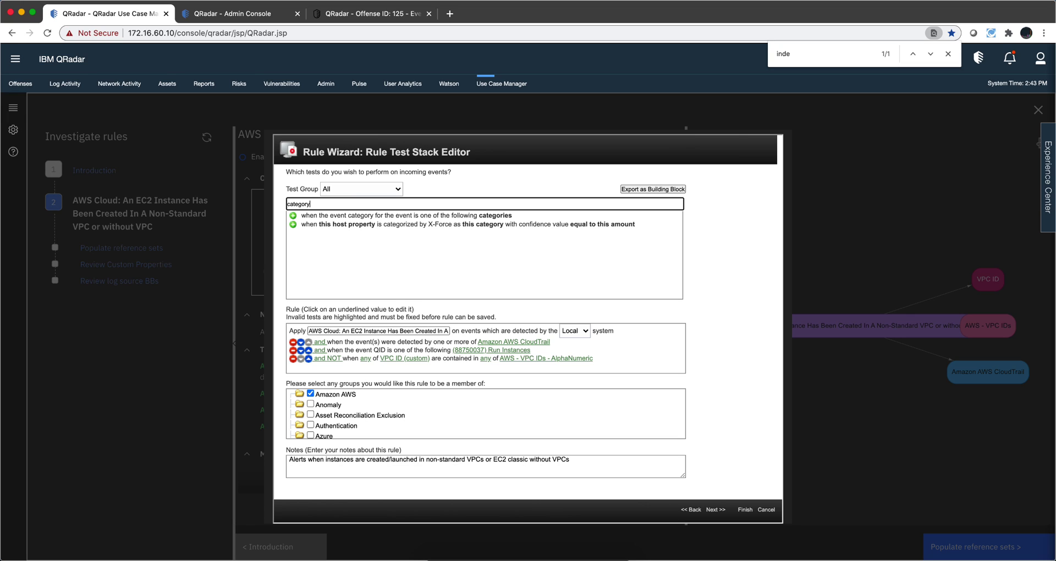
pyautogui.click(293, 216)
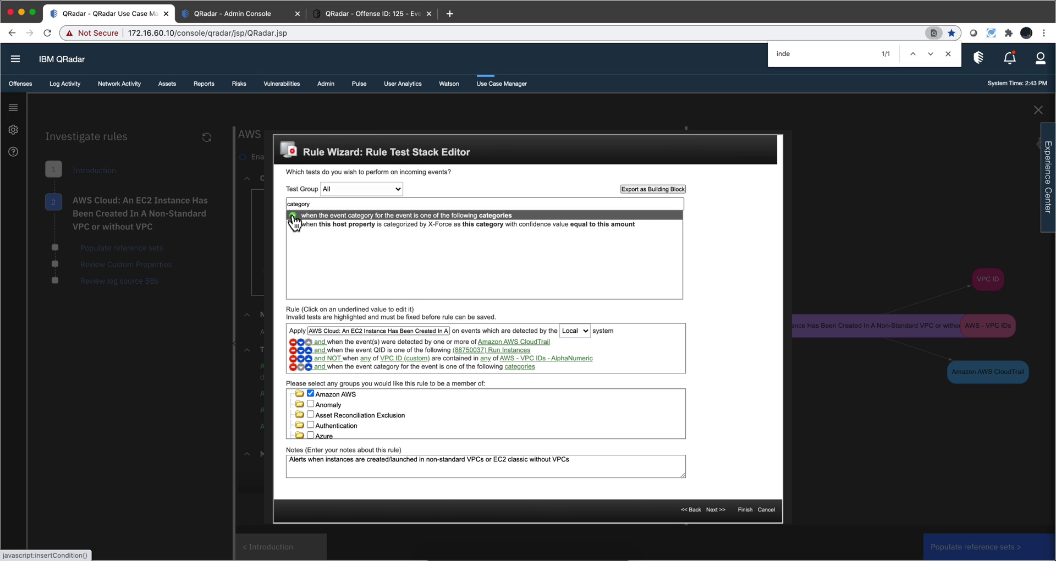
pyautogui.click(521, 366)
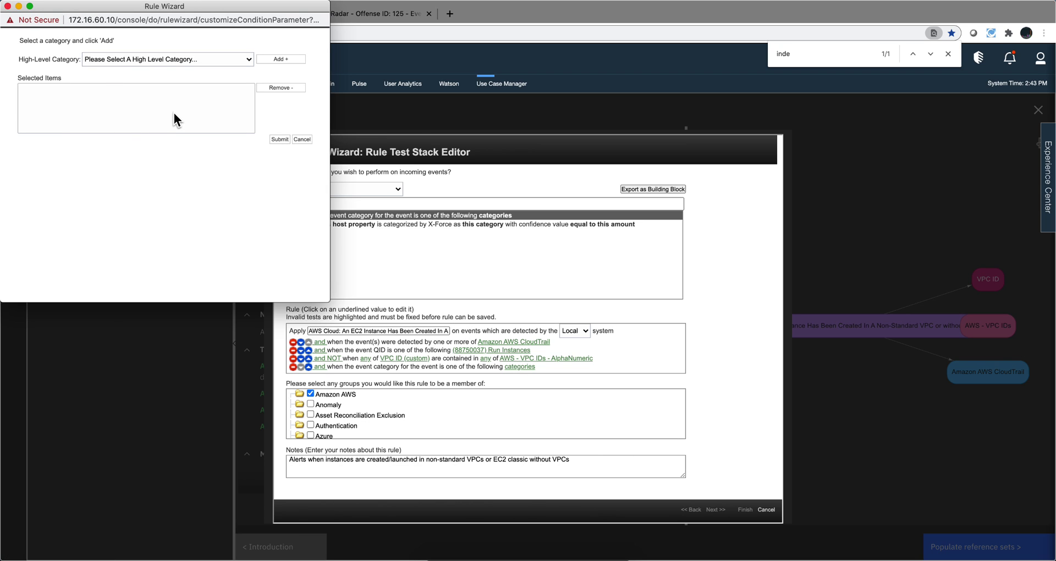
pyautogui.click(7, 6)
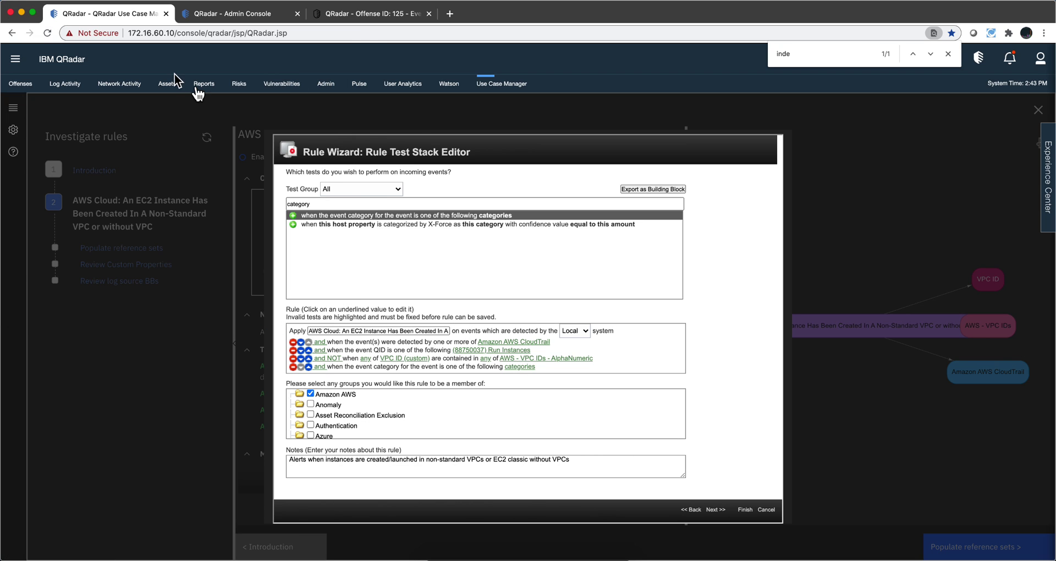
pyautogui.click(766, 509)
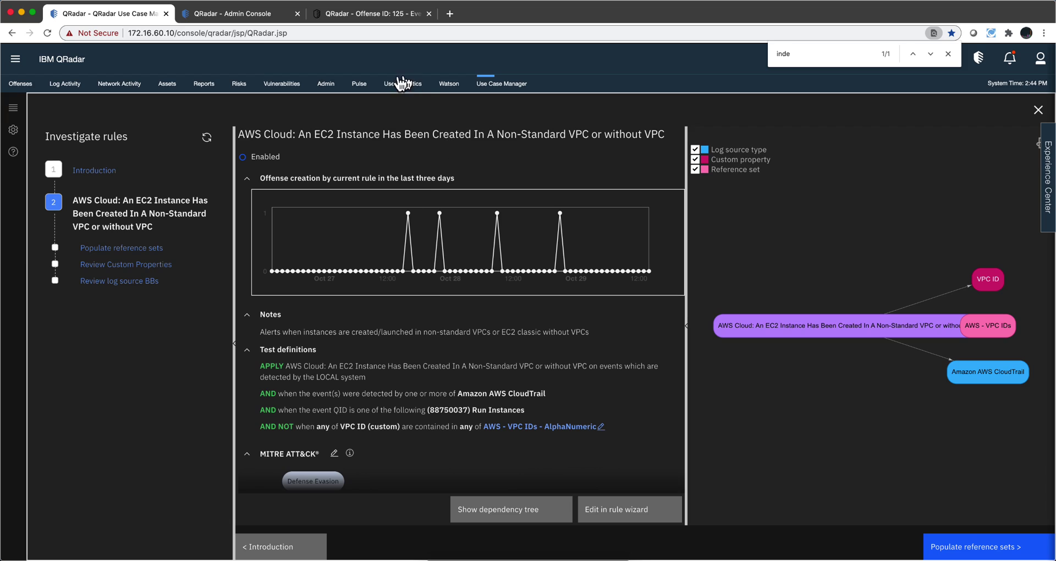
# Open QRadar Log Source Management from the Admin console and display the list of log sources
pyautogui.click(324, 85)
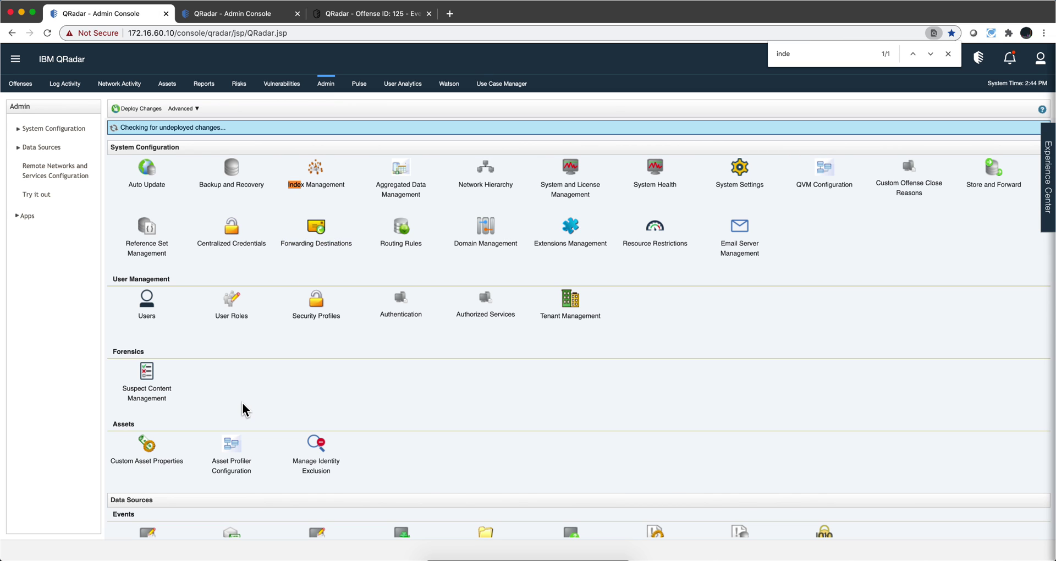
pyautogui.scroll(-20, 242, 406)
pyautogui.scroll(-7, 207, 450)
pyautogui.click(148, 367)
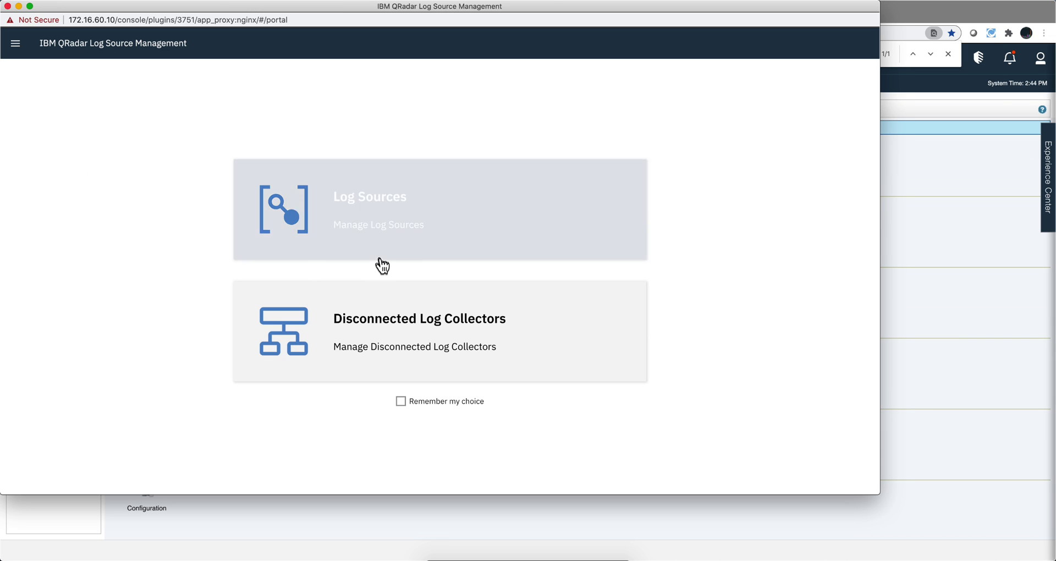
pyautogui.click(500, 238)
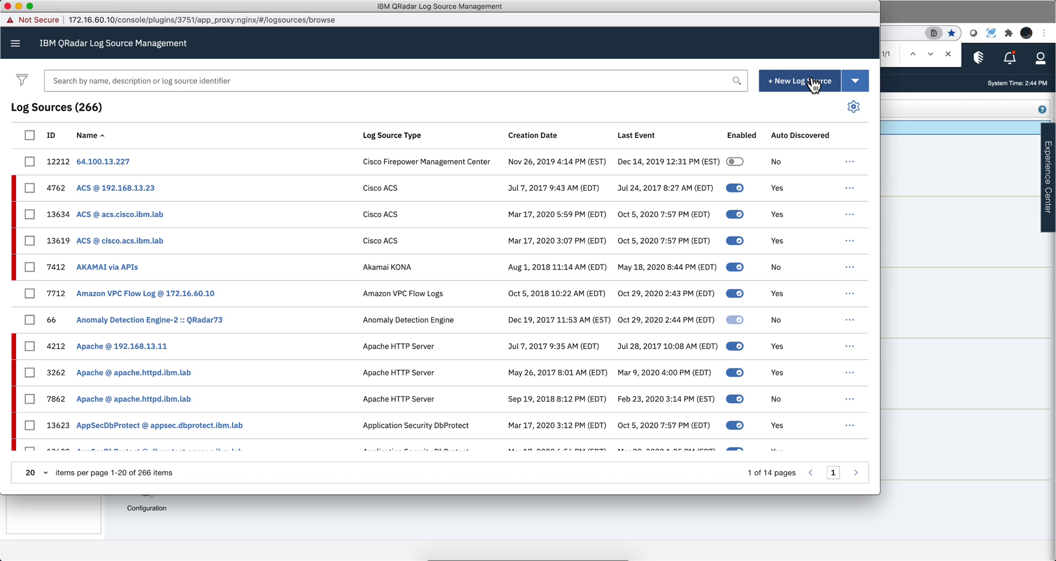
# Start adding a new log source, look through the supported log source types, and abandon the creation
pyautogui.click(812, 85)
pyautogui.click(326, 309)
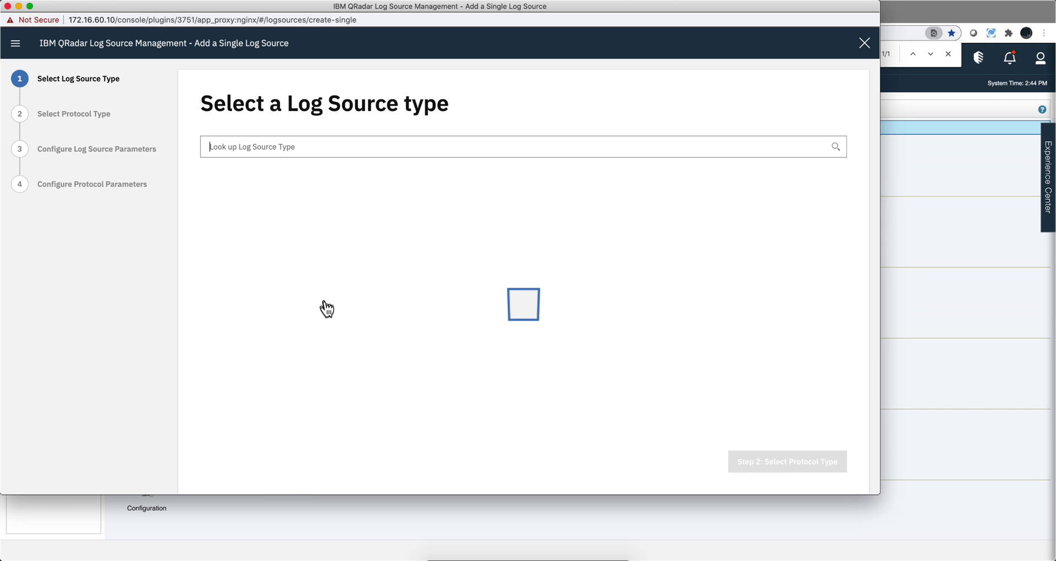
pyautogui.scroll(-15, 655, 253)
pyautogui.scroll(-20, 656, 254)
pyautogui.scroll(-20, 655, 254)
pyautogui.scroll(-20, 656, 254)
pyautogui.scroll(-2, 656, 254)
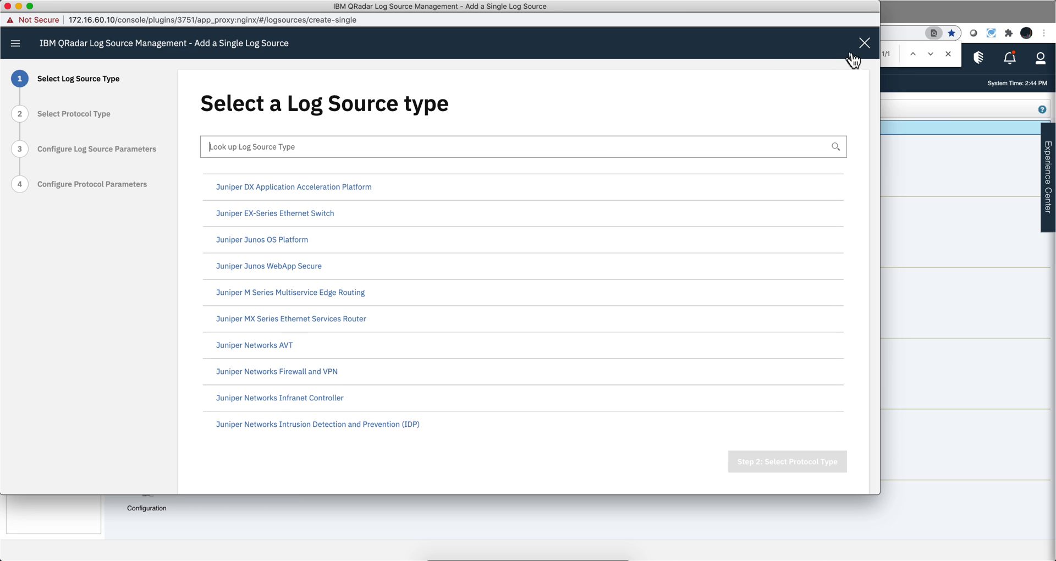
pyautogui.click(865, 43)
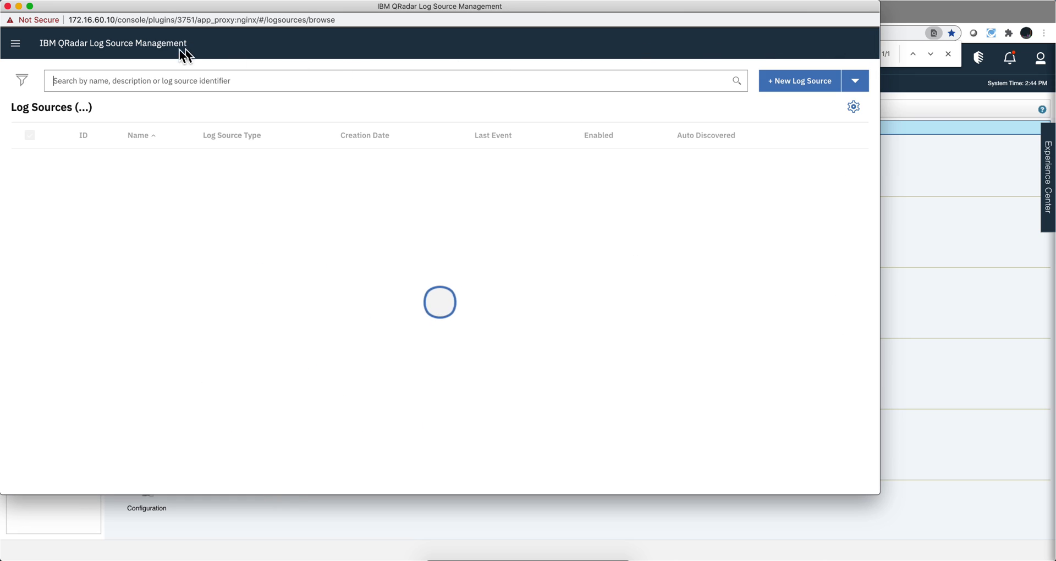
# Close Log Source Management and return to the events page of offense 125
pyautogui.click(8, 7)
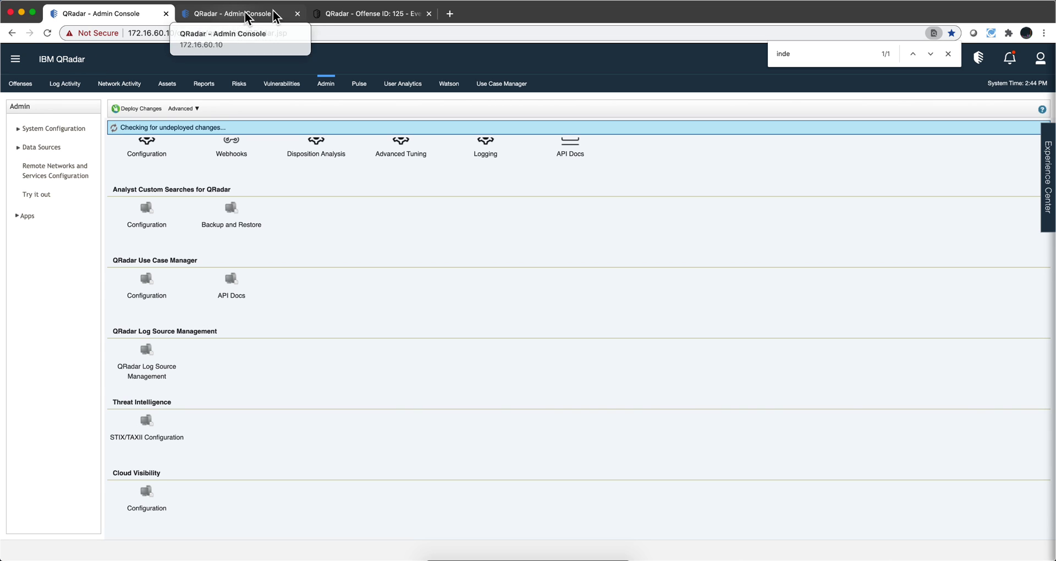
pyautogui.click(384, 13)
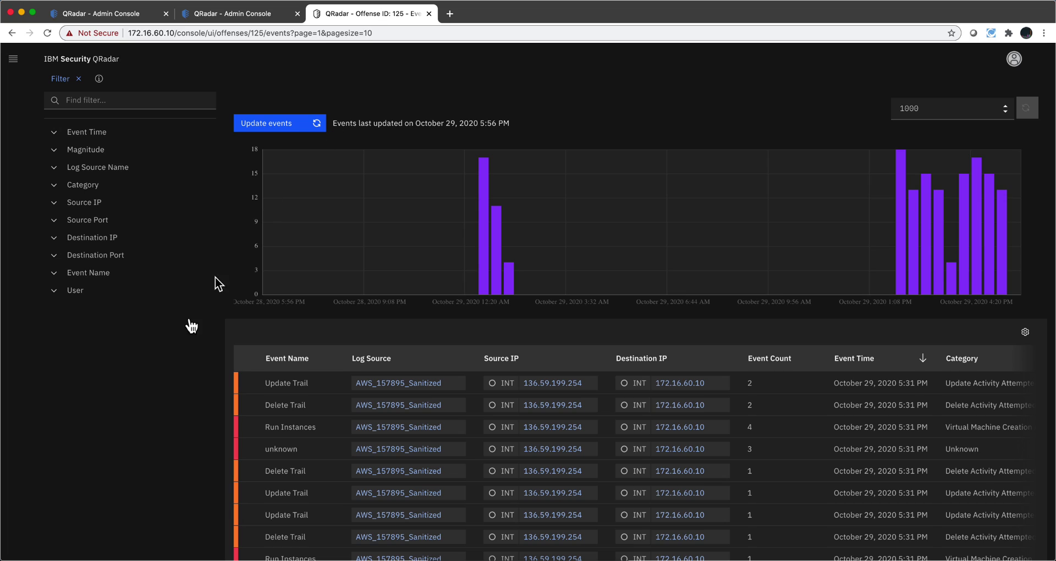